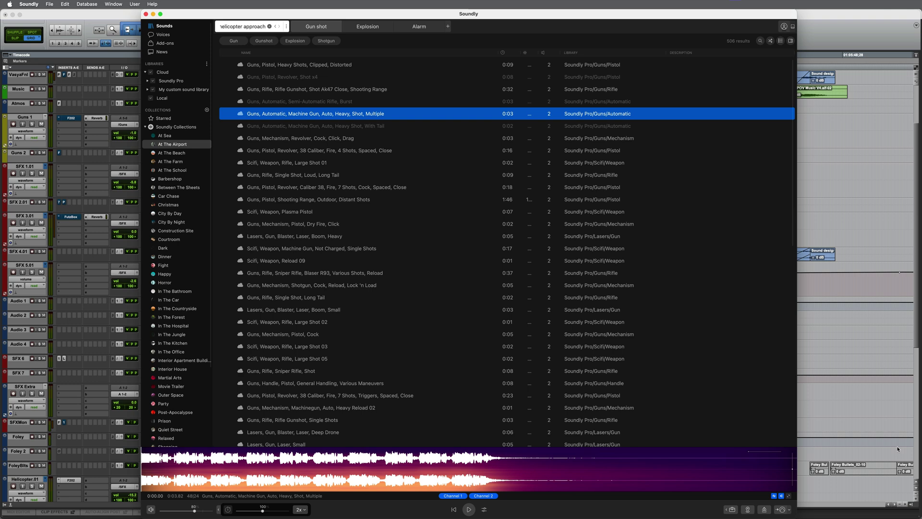
# - Play the scene from 01:05:09:02 twice against the video, then return to Soundly's 'gun shot' results
pyautogui.click(897, 449)
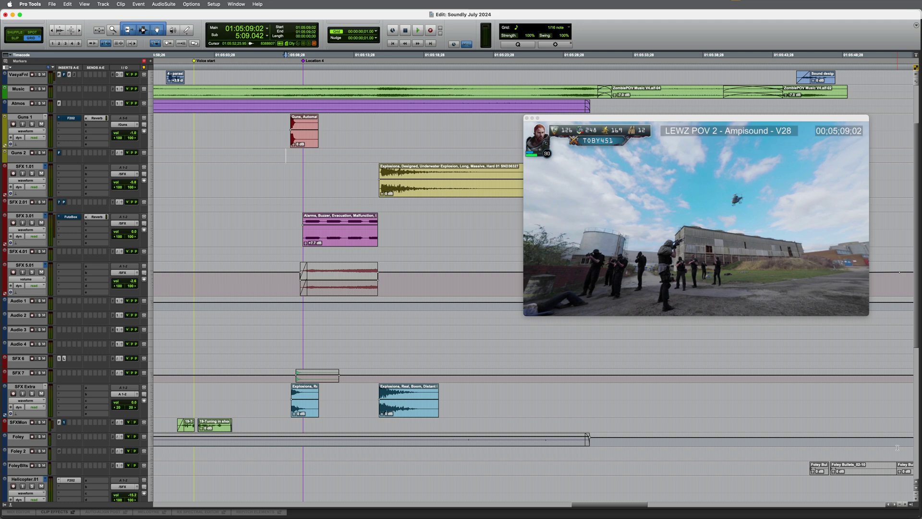
pyautogui.press('space')
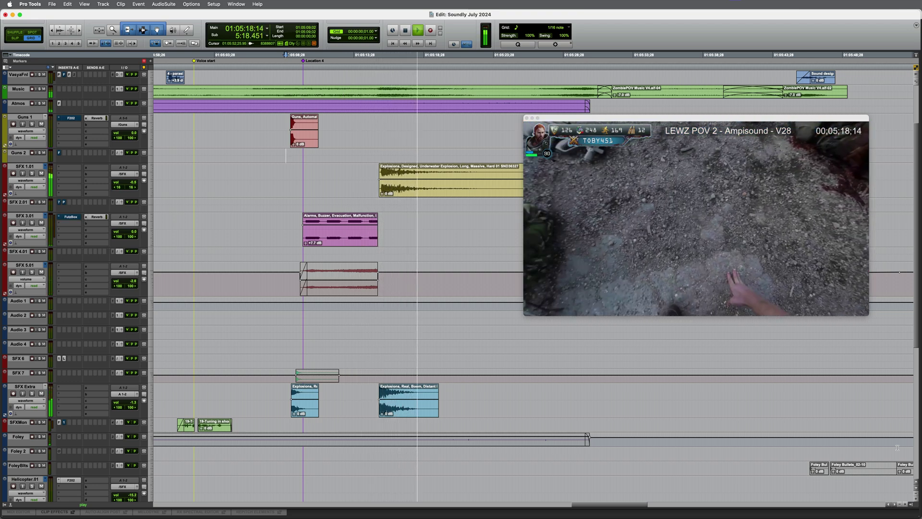
pyautogui.press('space')
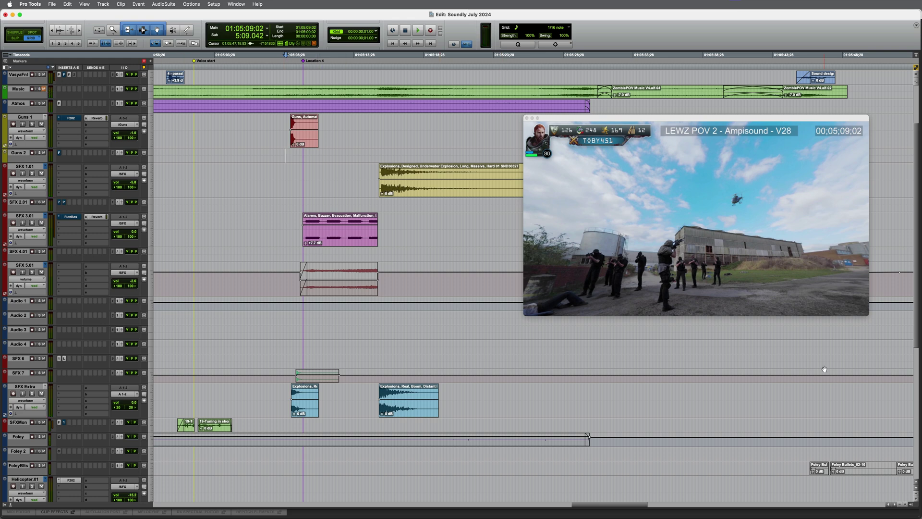
pyautogui.press('space')
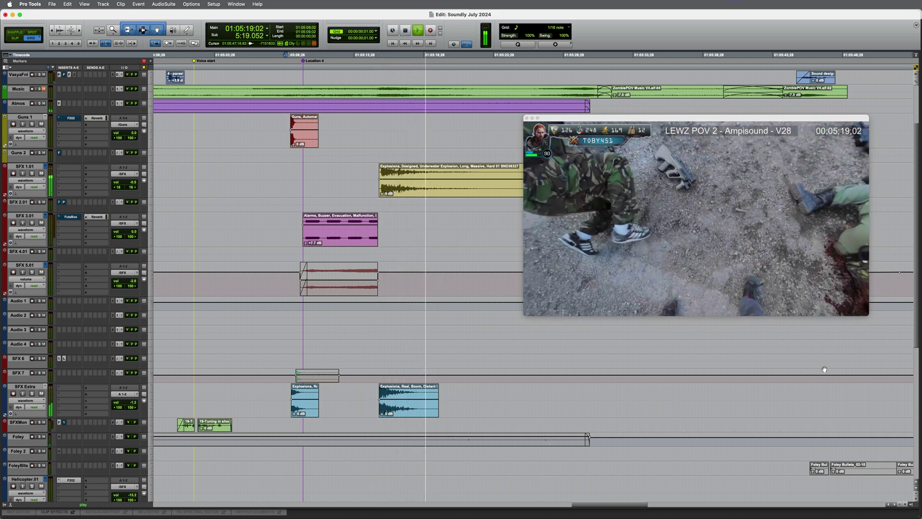
pyautogui.press('super+Tab')
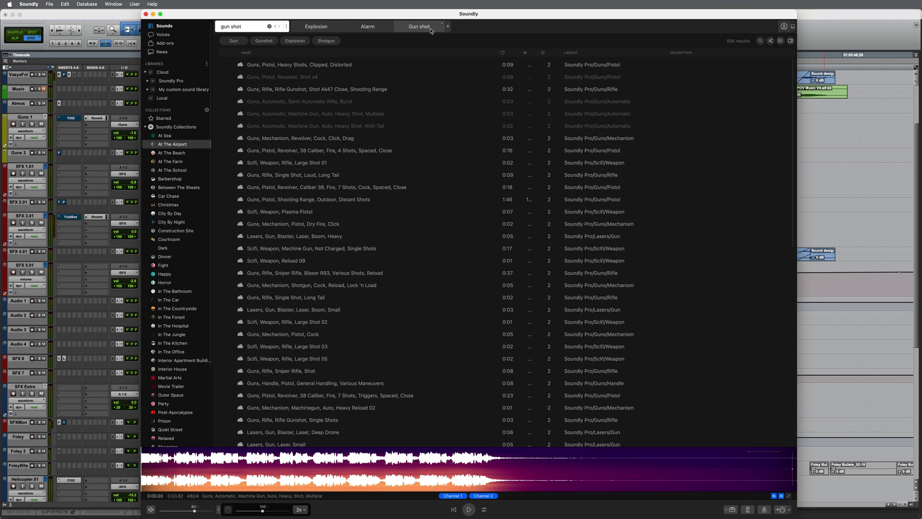
# - Open a new Soundly tab and search for 'helicopter approach'
pyautogui.click(367, 28)
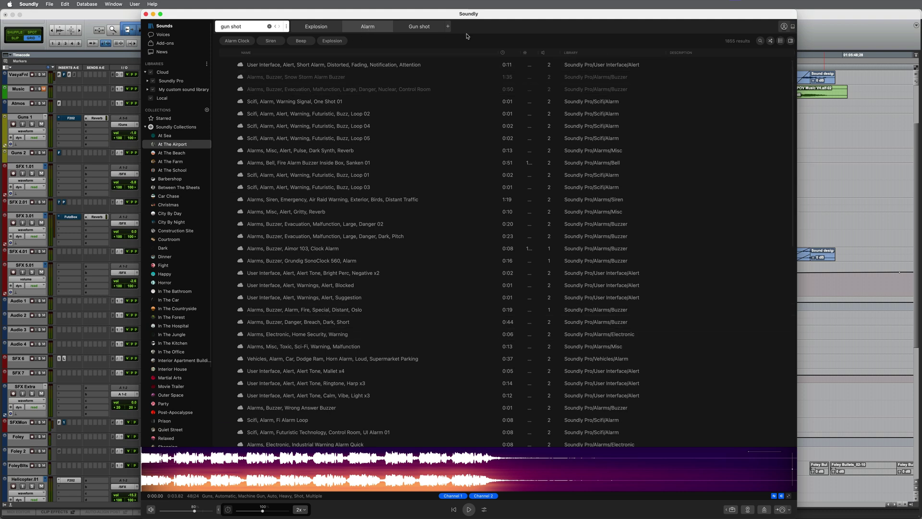
pyautogui.click(448, 27)
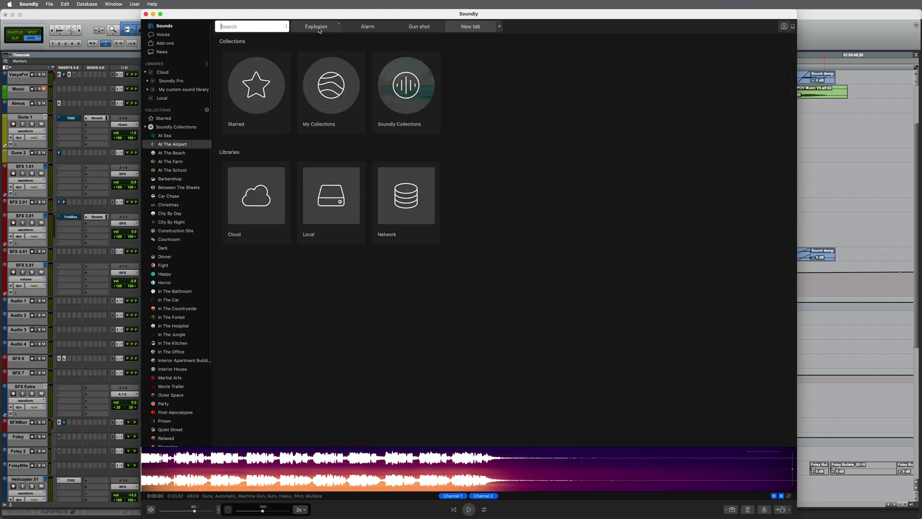
pyautogui.click(265, 27)
pyautogui.write('helicopter ')
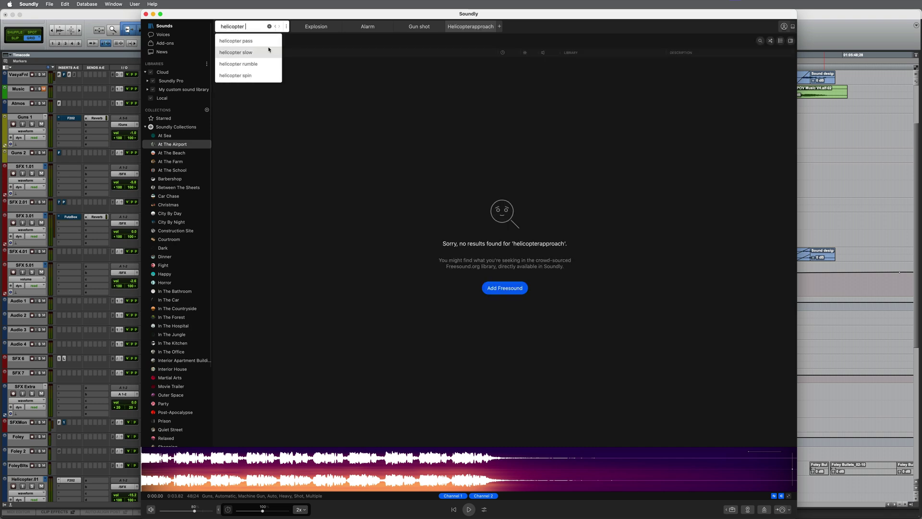
pyautogui.write('approach')
pyautogui.press('Return')
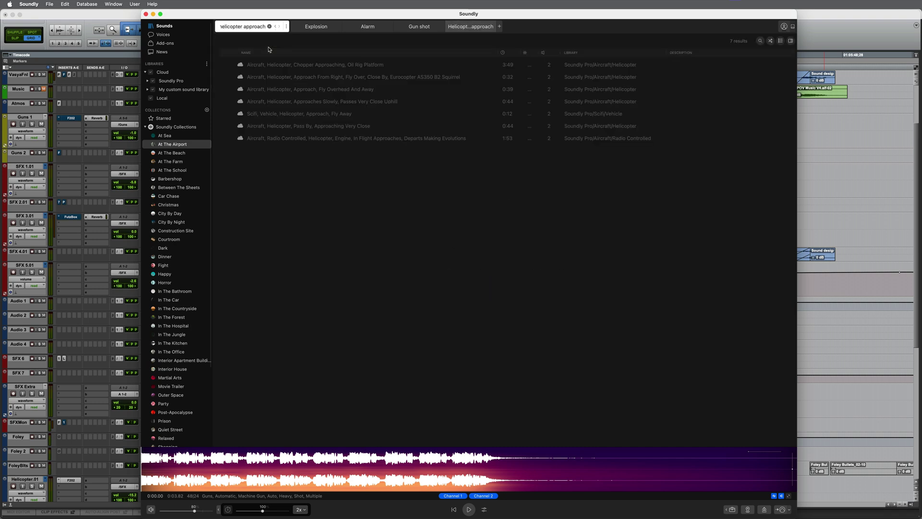
# - Audition the helicopter results and settle on Approach From Right, Fly Over, Close By Squirrel
pyautogui.click(359, 66)
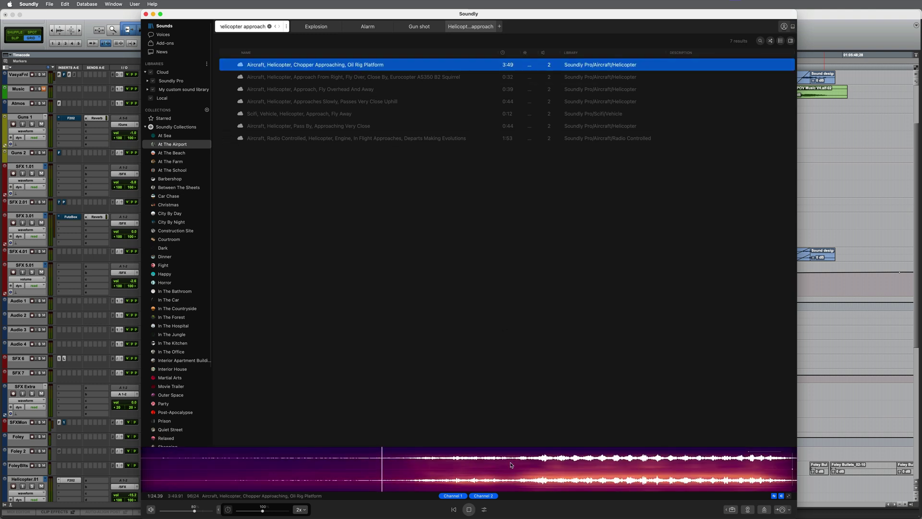
pyautogui.click(536, 465)
pyautogui.click(408, 89)
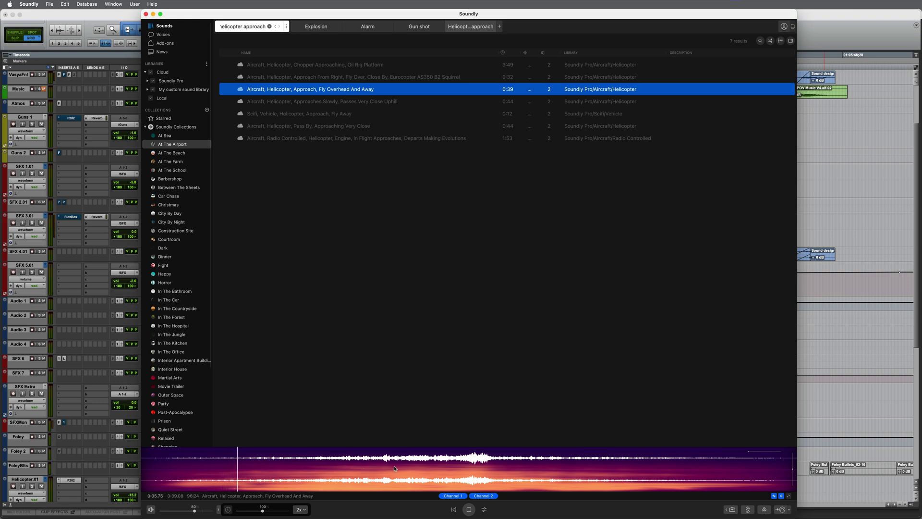
pyautogui.click(380, 465)
pyautogui.click(406, 78)
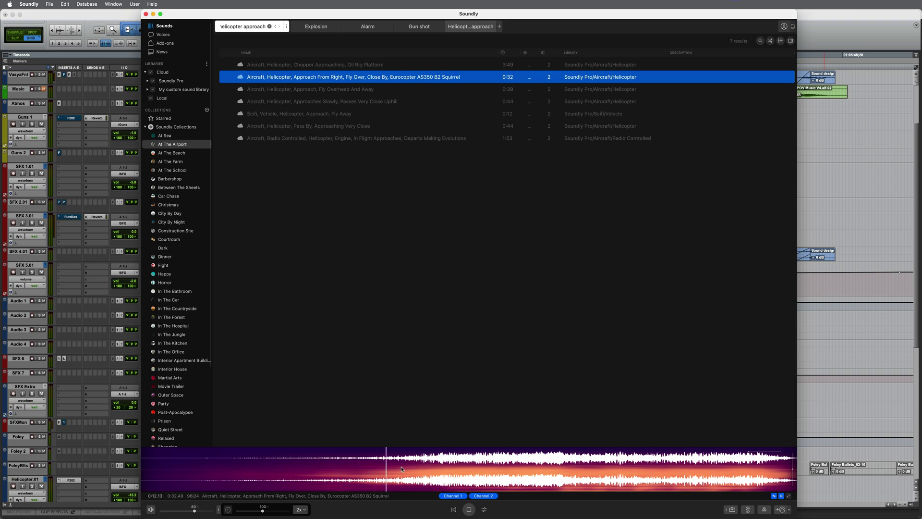
pyautogui.press('space')
pyautogui.press('super+Tab')
pyautogui.press('space')
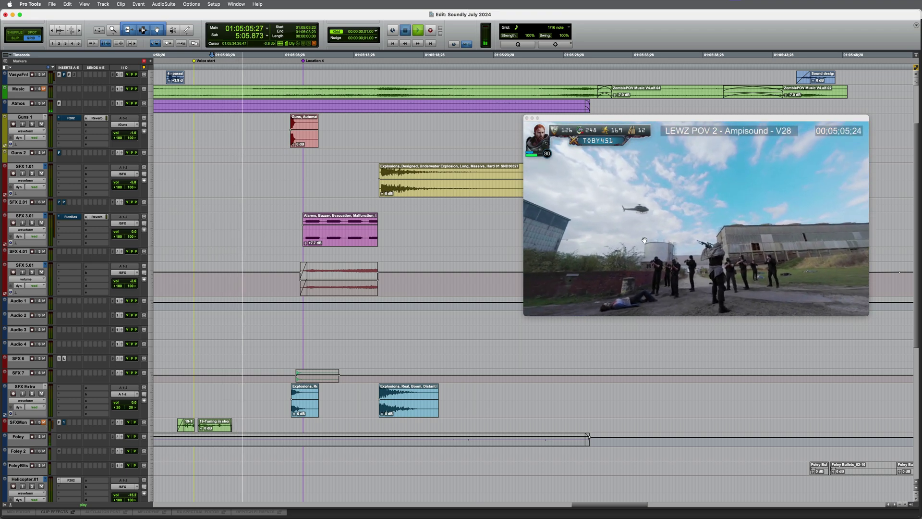
pyautogui.press('super+Tab')
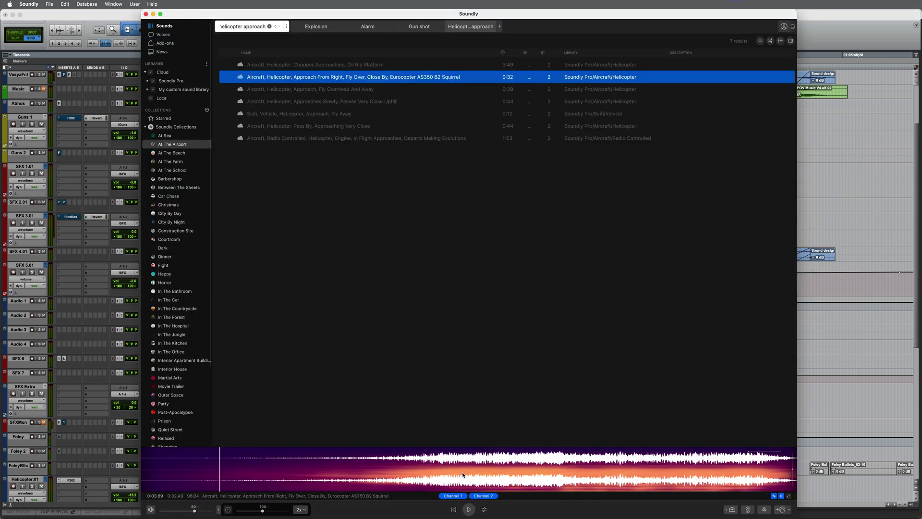
# - Send the final 22.87 s of the Squirrel clip, R/L swapped, to Helicopter.01 at 01:05:02:13
pyautogui.click(728, 510)
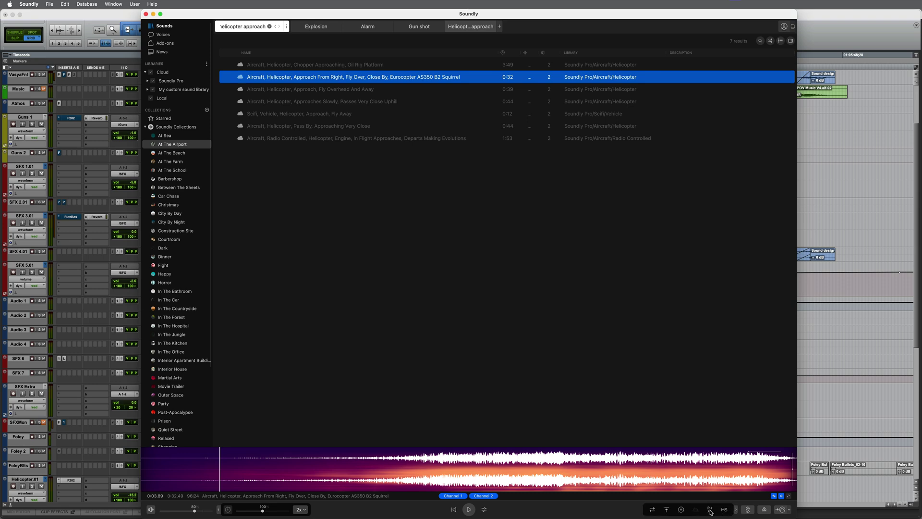
pyautogui.click(710, 510)
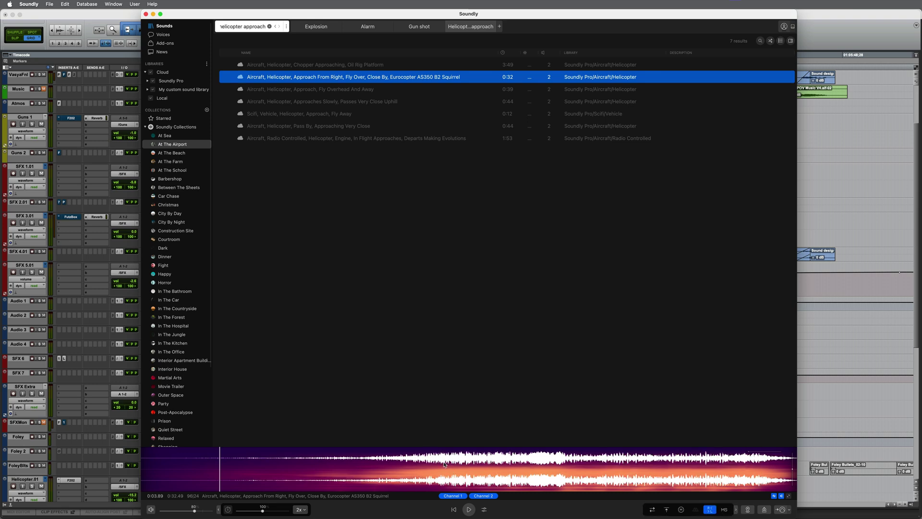
pyautogui.press('super+Tab')
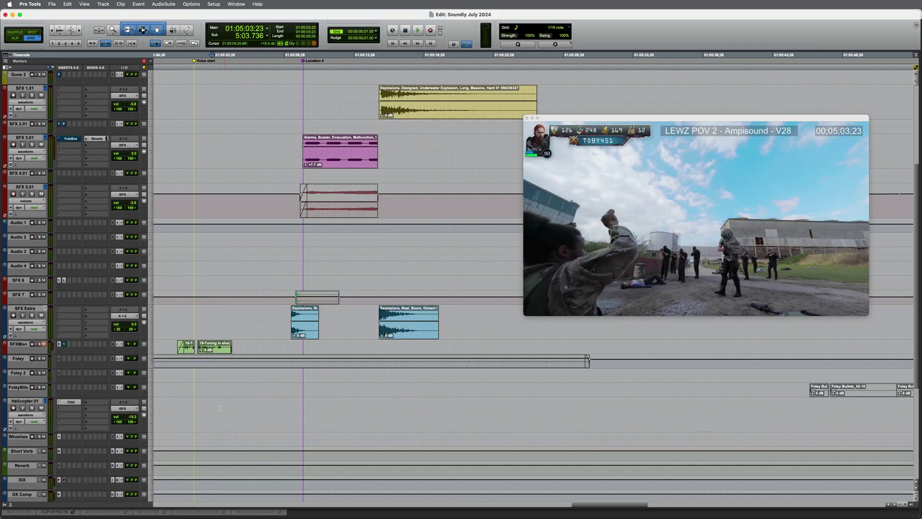
pyautogui.click(193, 408)
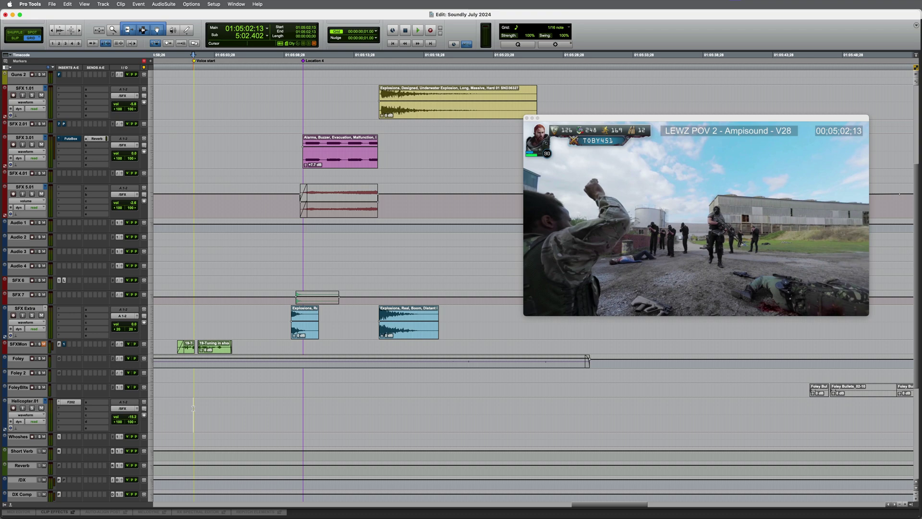
pyautogui.press('super+Tab')
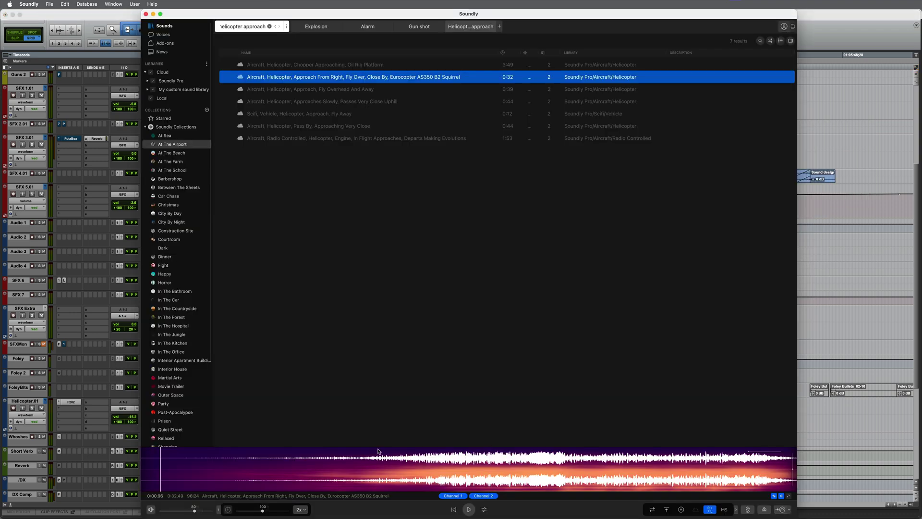
pyautogui.moveTo(332, 465); pyautogui.dragTo(812, 481)
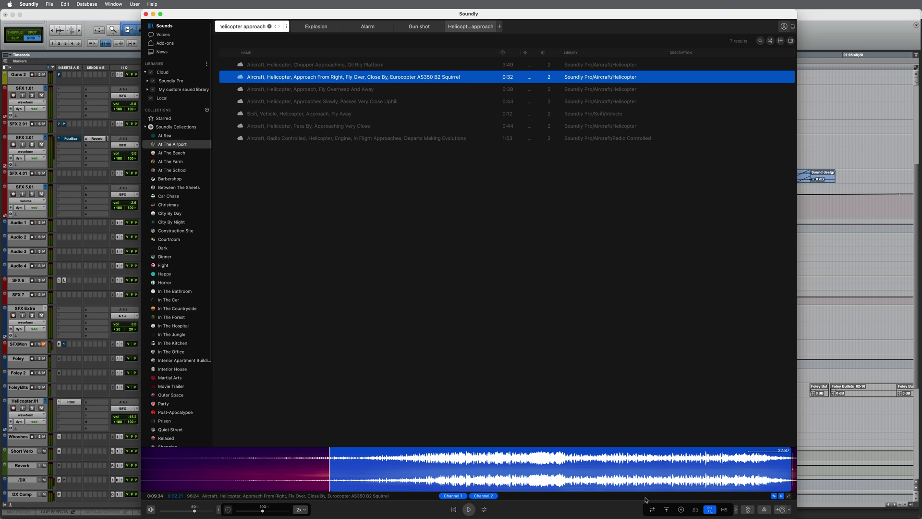
pyautogui.click(781, 509)
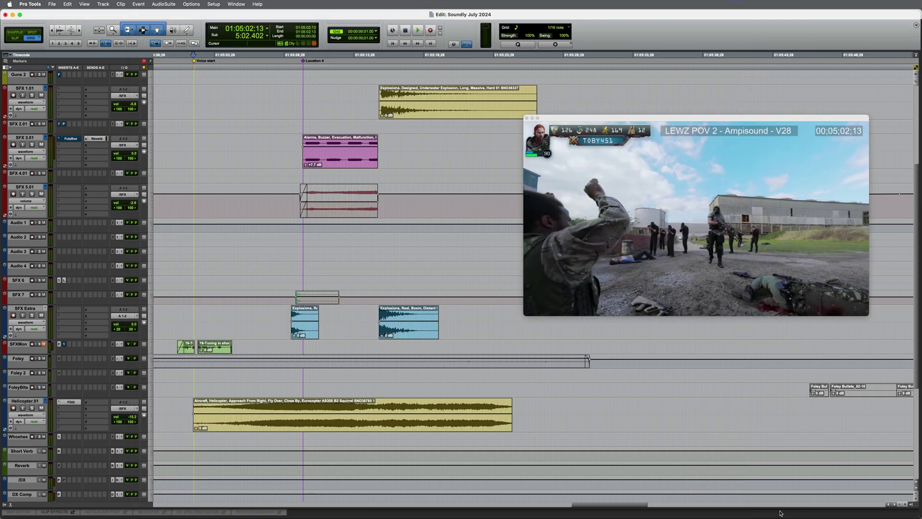
# - Play back the new helicopter clip and trim its end at 01:05:16:03
pyautogui.press('space')
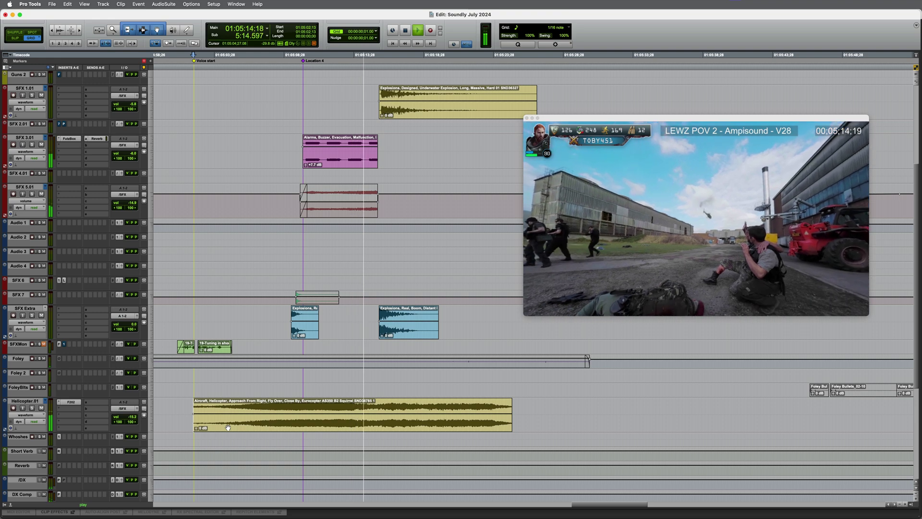
pyautogui.press('space')
pyautogui.click(388, 407)
pyautogui.press('r')
pyautogui.press('r')
pyautogui.press('r')
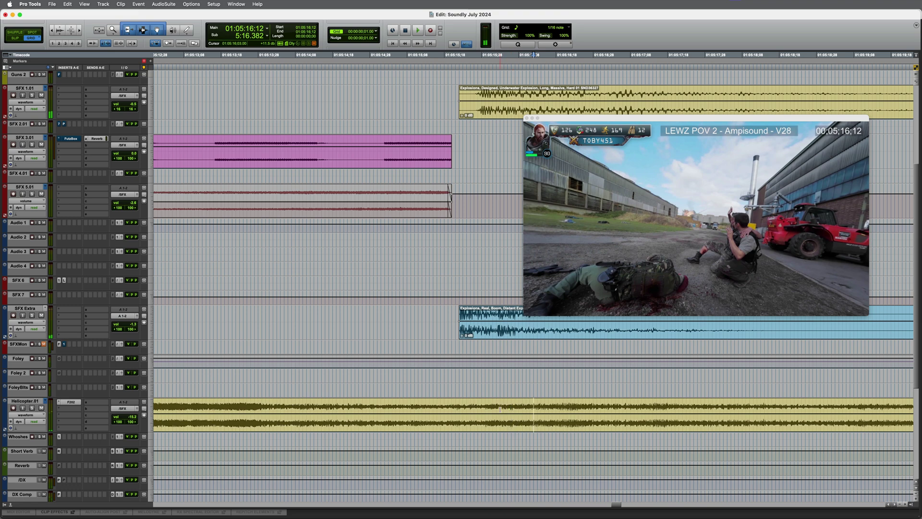
pyautogui.click(500, 408)
pyautogui.press('s')
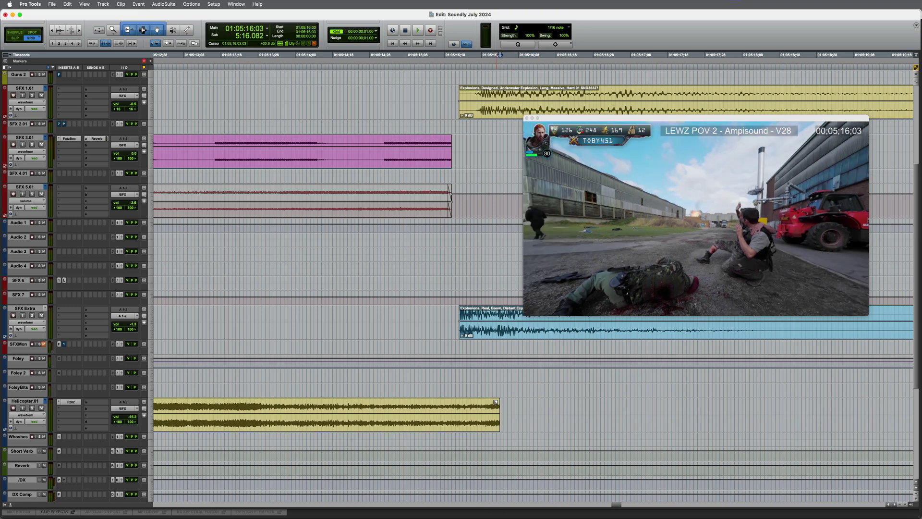
# - Render a Vari-Fi Slow Down on the helicopter clip from 01:05:13:15 to its end
pyautogui.press('t')
pyautogui.press('t')
pyautogui.moveTo(525, 408); pyautogui.dragTo(451, 407)
pyautogui.click(163, 4)
pyautogui.click(412, 272)
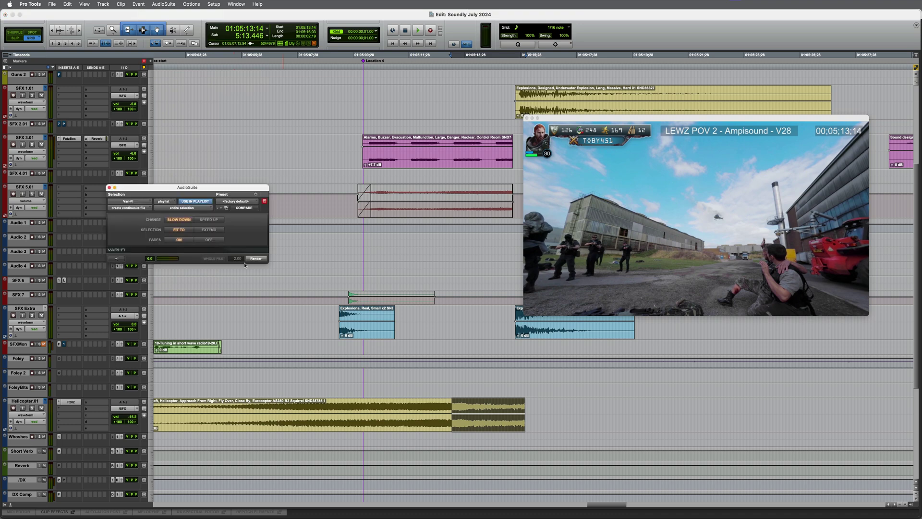
pyautogui.click(255, 259)
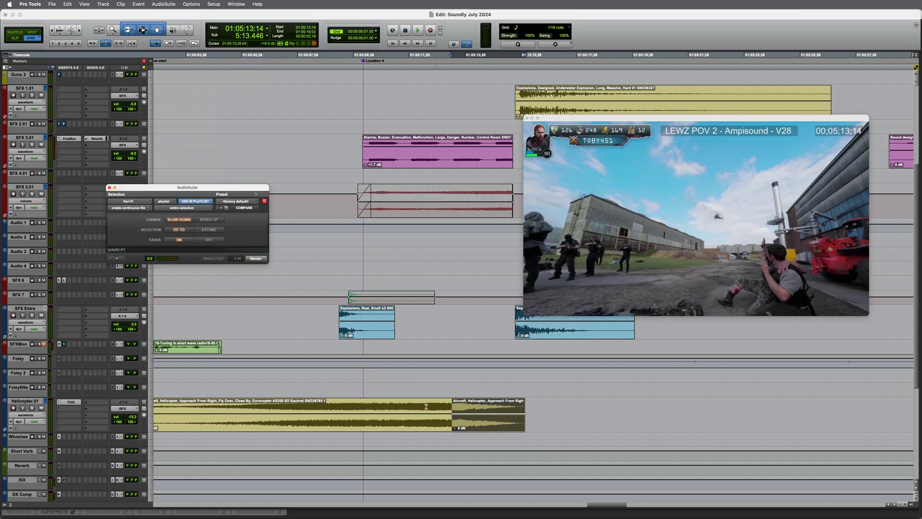
# - Play back from 01:05:12:08 to hear the slowed helicopter tail
pyautogui.click(418, 407)
pyautogui.press('space')
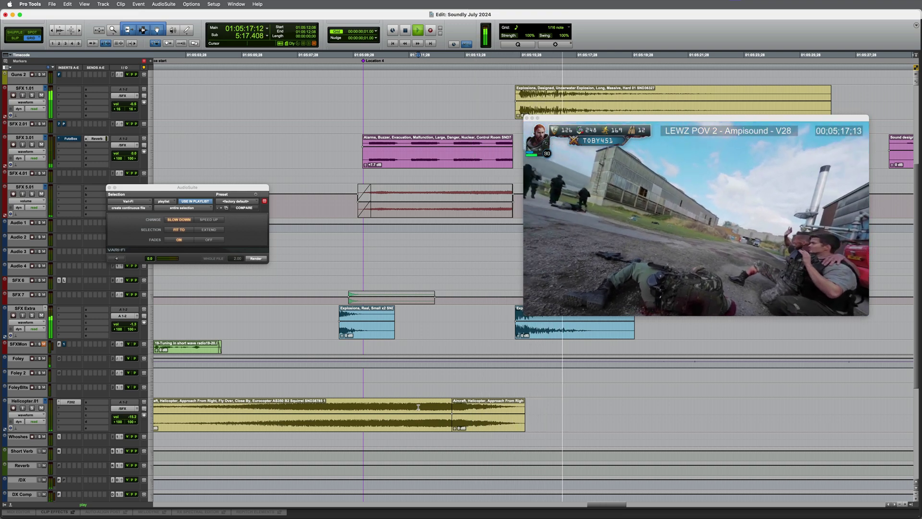
pyautogui.press('space')
pyautogui.scroll(4, 430, 352)
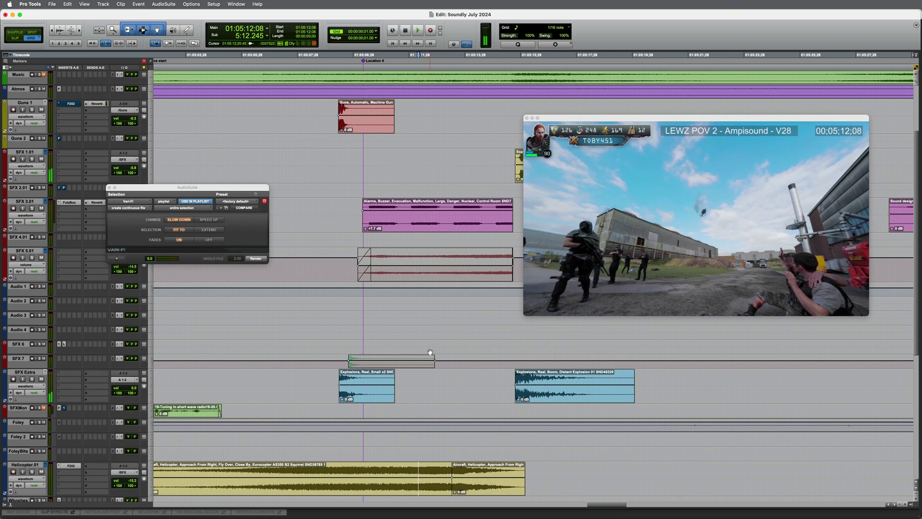
# - Open Soundly's Voice Designer and copy all the pilot's lines from the Pages Script document
pyautogui.press('super+Tab')
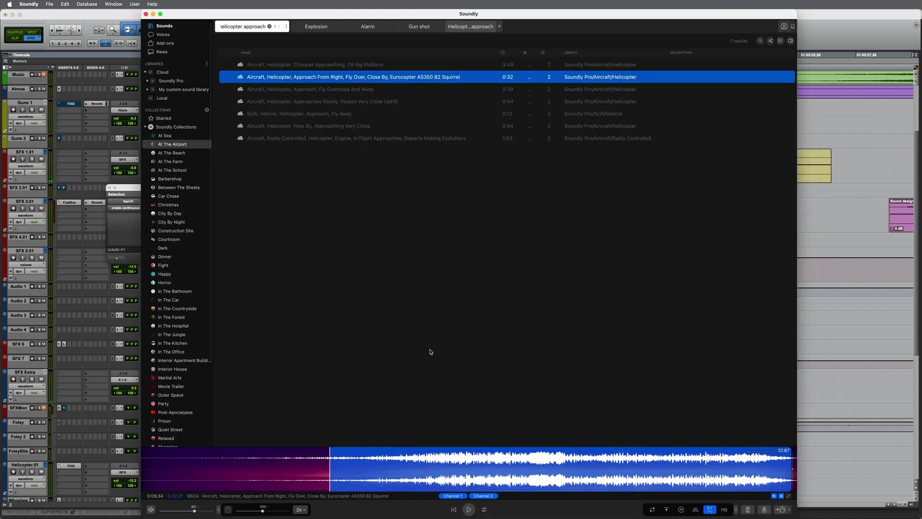
pyautogui.click(163, 35)
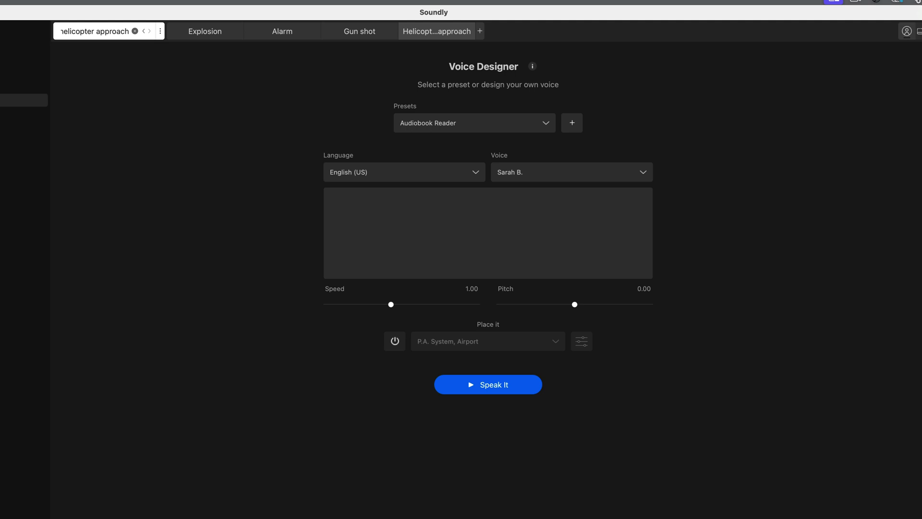
pyautogui.press('super+Tab')
# - Paste the script into the Voice Designer text box and generate speech with Speak It
pyautogui.press('super+Tab')
pyautogui.press('super+Tab')
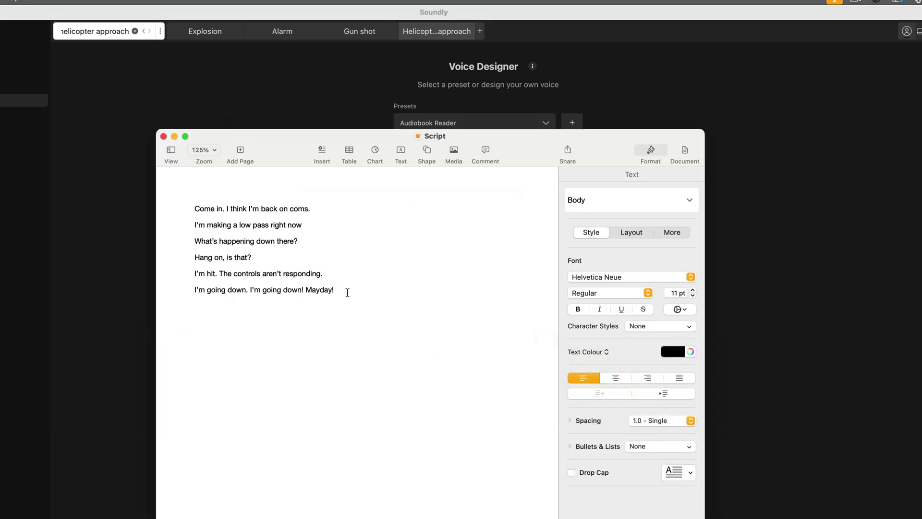
pyautogui.moveTo(347, 292); pyautogui.dragTo(142, 201)
pyautogui.press('super+c')
pyautogui.press('super+Tab')
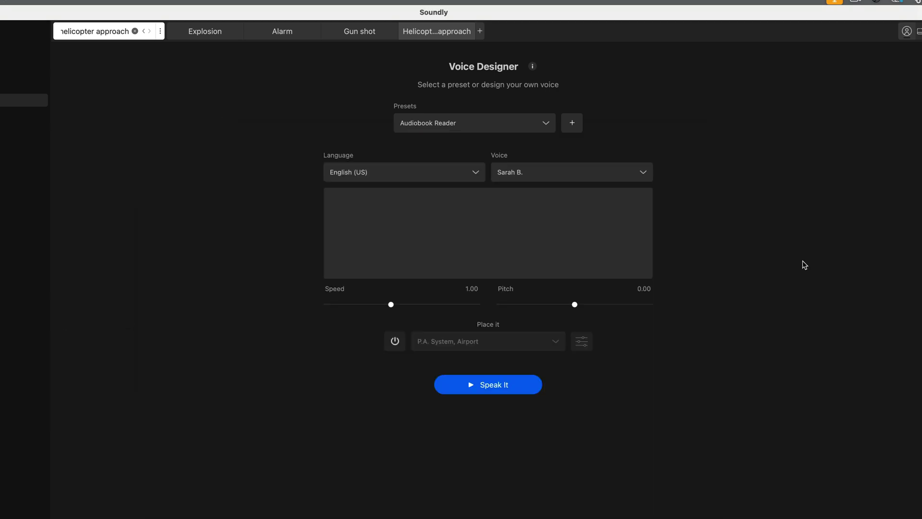
pyautogui.click(395, 203)
pyautogui.press('super+v')
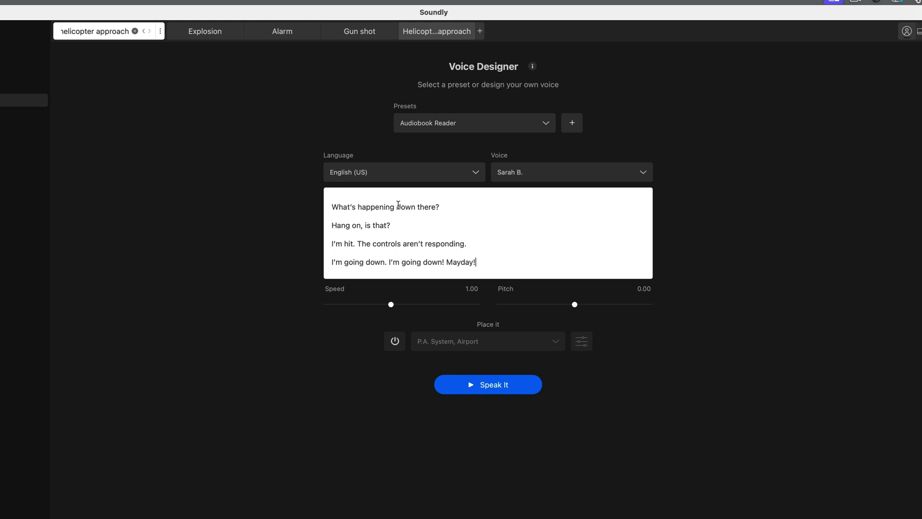
pyautogui.click(477, 390)
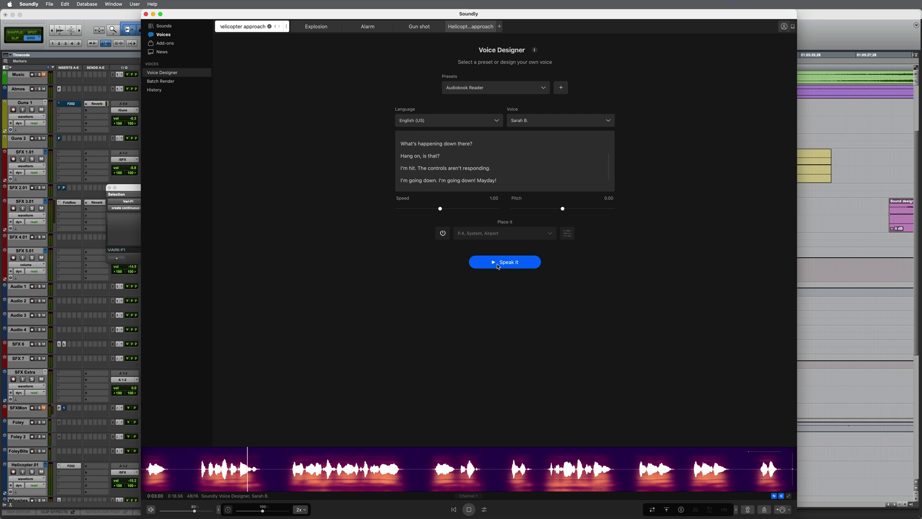
# - Audition the script spoken with the Blue and Andrew voices
pyautogui.press('space')
pyautogui.click(563, 124)
pyautogui.scroll(4, 548, 145)
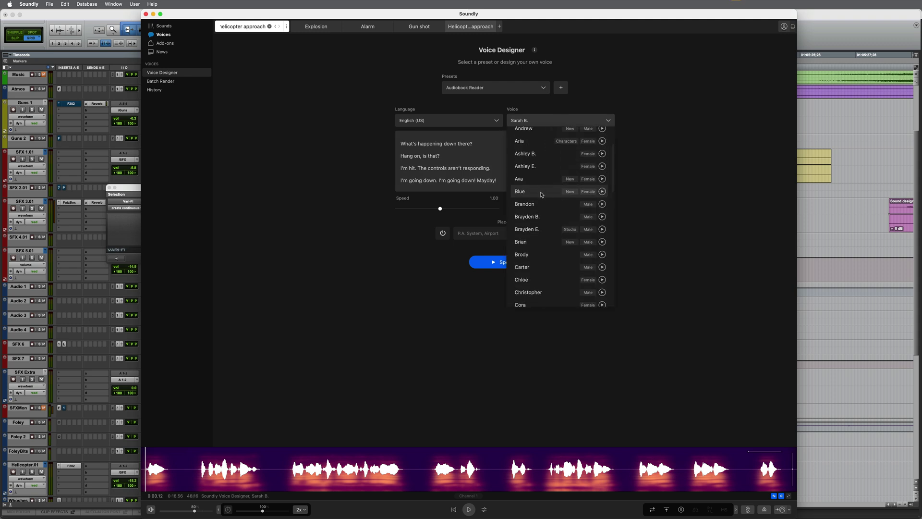
pyautogui.click(544, 193)
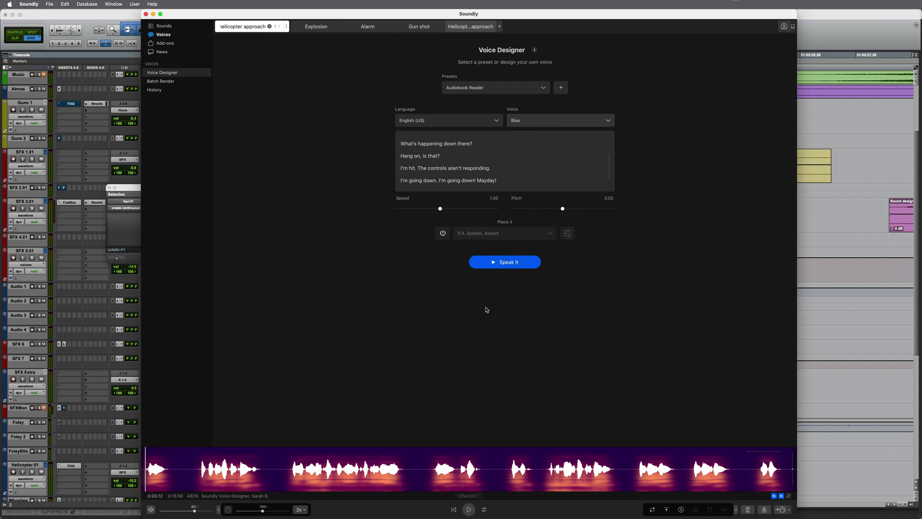
pyautogui.click(505, 263)
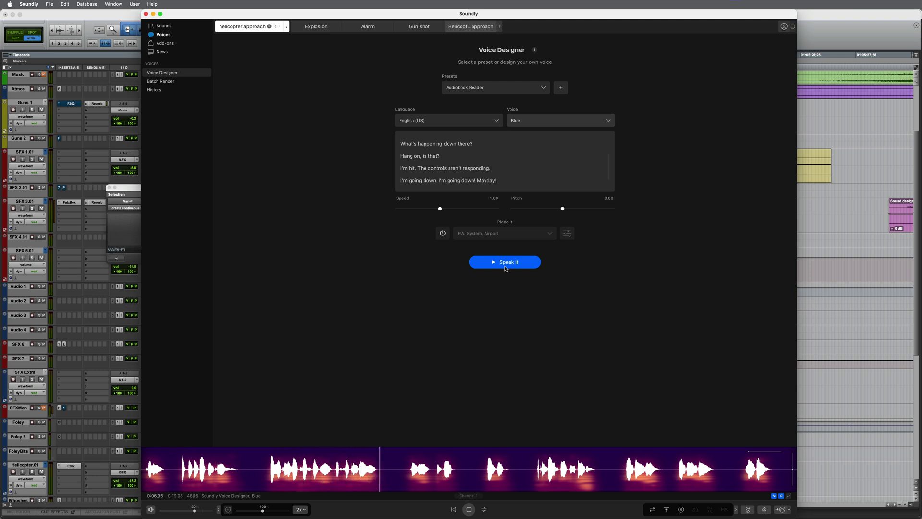
pyautogui.click(504, 263)
pyautogui.click(553, 123)
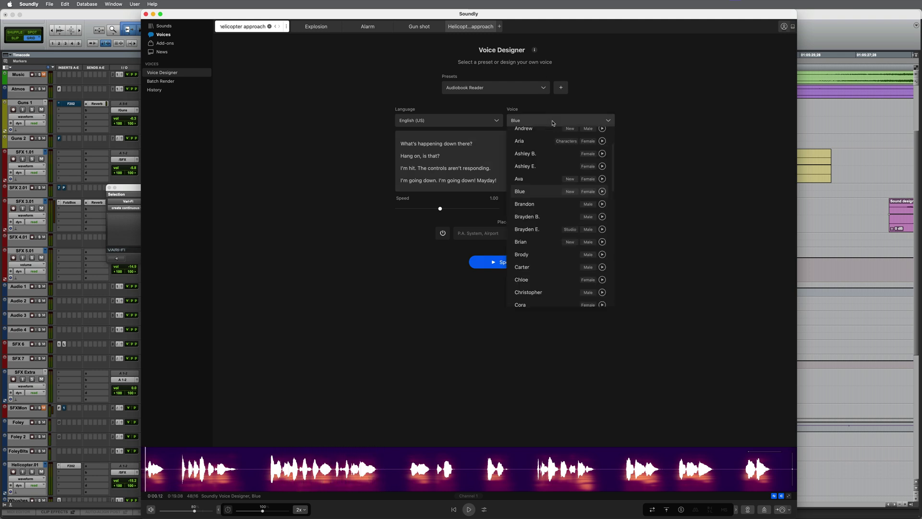
pyautogui.scroll(3, 545, 192)
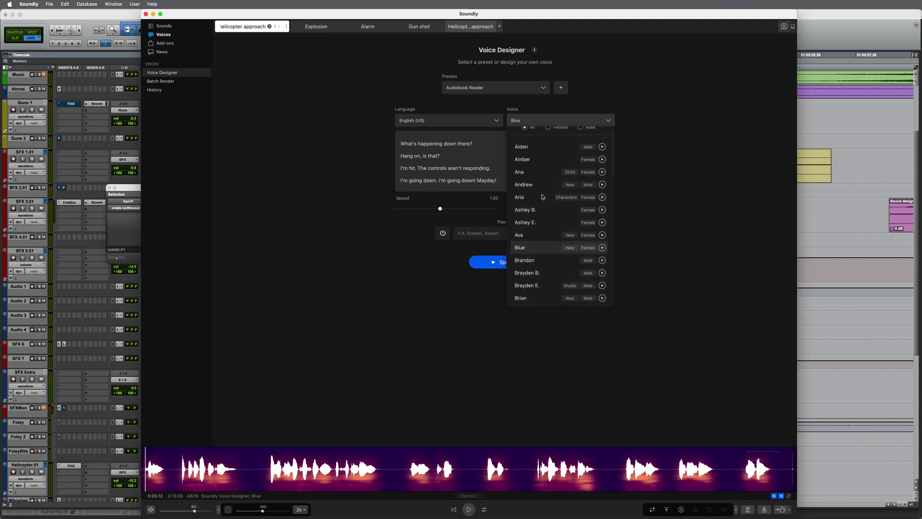
pyautogui.click(535, 188)
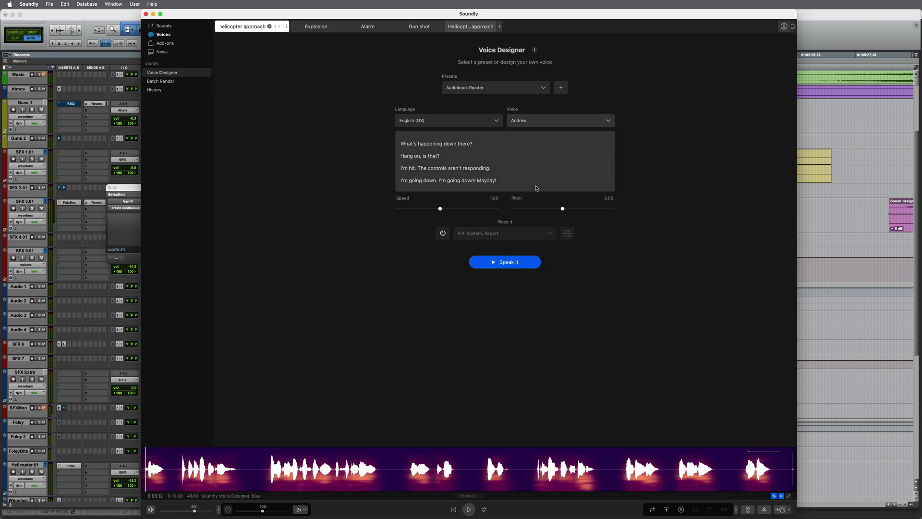
pyautogui.click(511, 268)
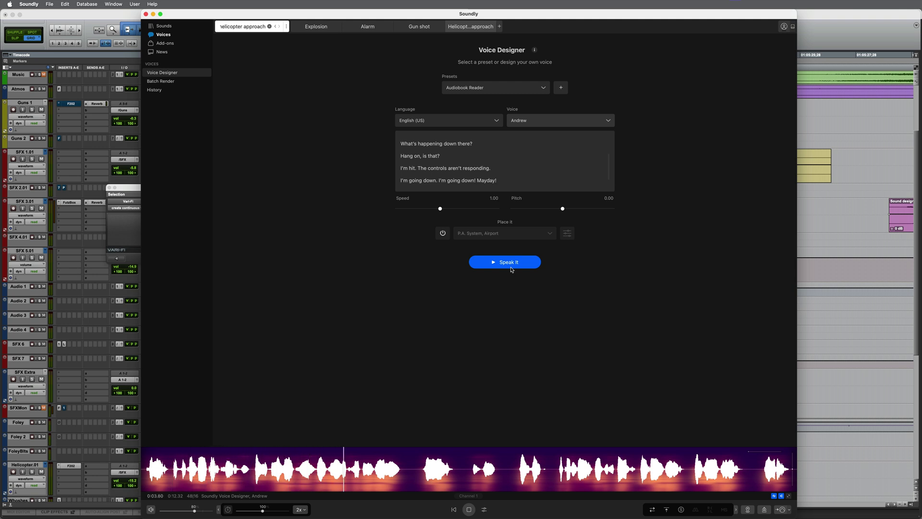
# - Regenerate the script with the Brian voice and switch on the Place it effect
pyautogui.click(557, 121)
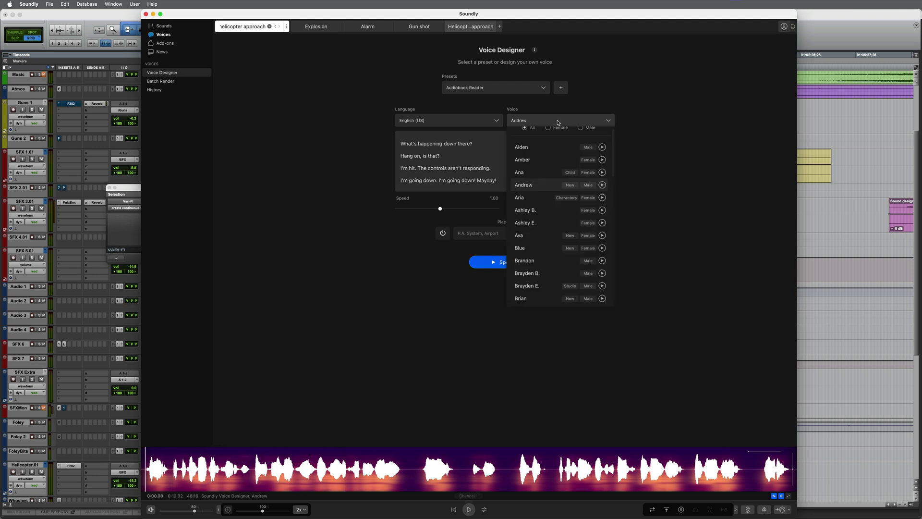
pyautogui.scroll(-5, 540, 200)
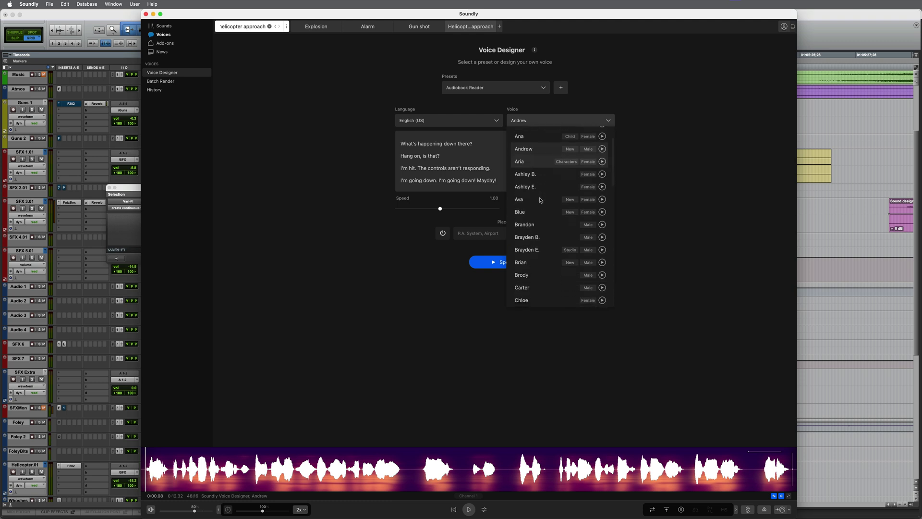
pyautogui.scroll(-1, 539, 200)
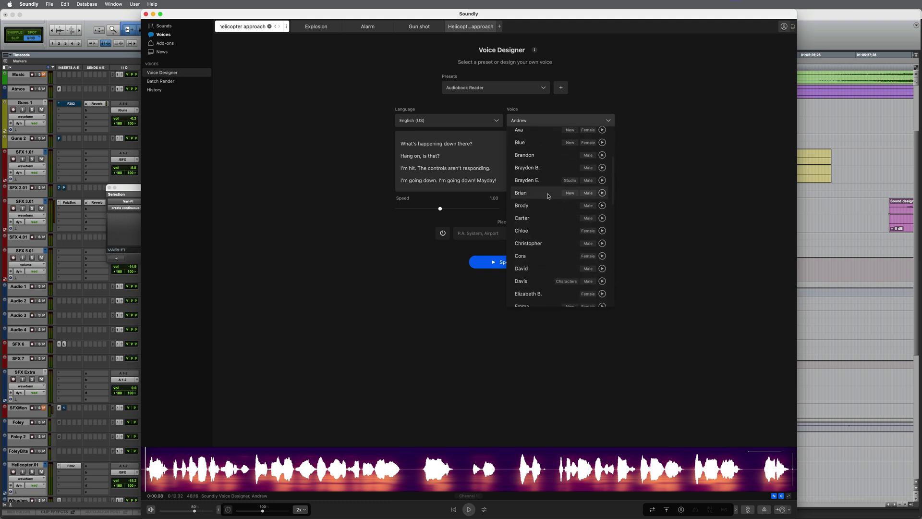
pyautogui.click(538, 193)
pyautogui.click(509, 264)
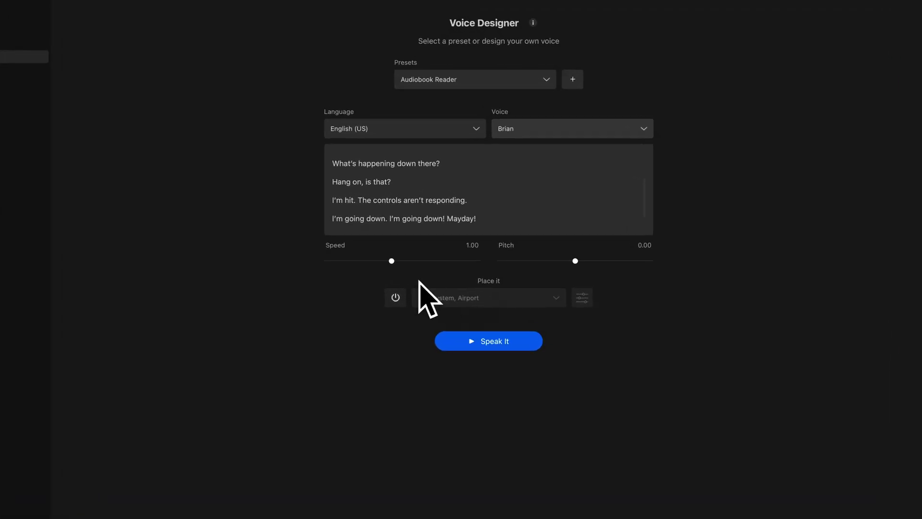
pyautogui.click(394, 301)
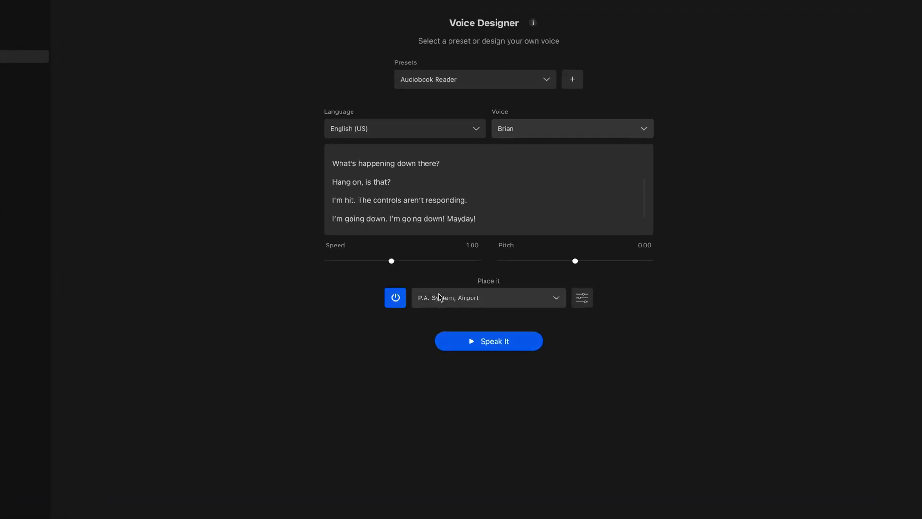
# - Choose the Police Radio, Car preset from the Place it placement list
pyautogui.click(517, 297)
pyautogui.scroll(3, 497, 449)
pyautogui.scroll(2, 496, 447)
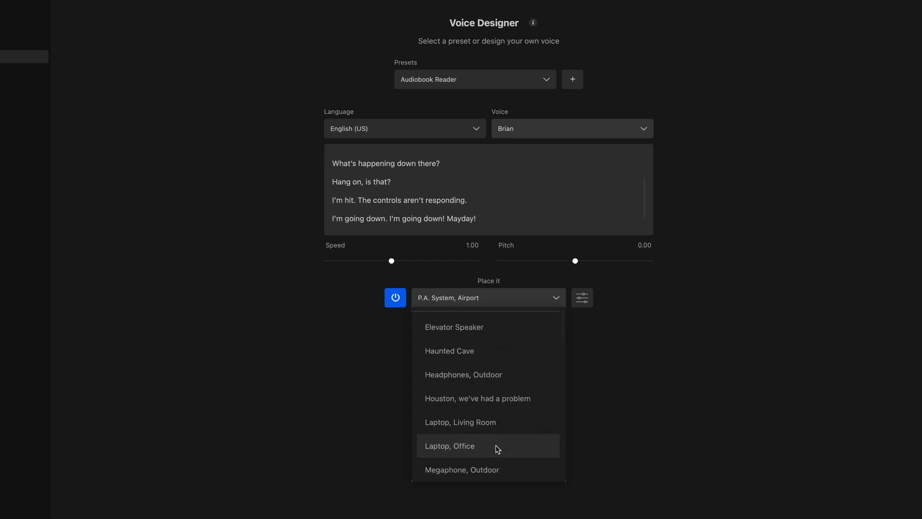
pyautogui.scroll(-6, 496, 447)
pyautogui.scroll(-10, 497, 449)
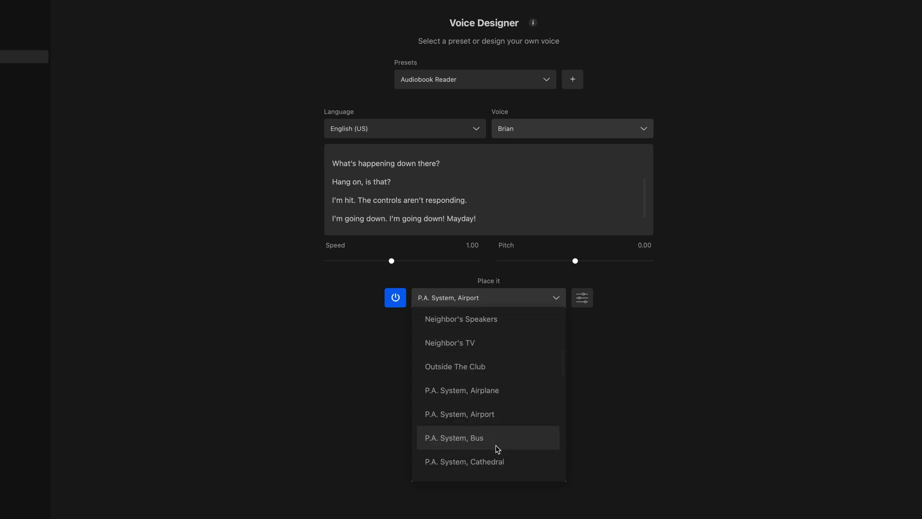
pyautogui.scroll(-7, 496, 448)
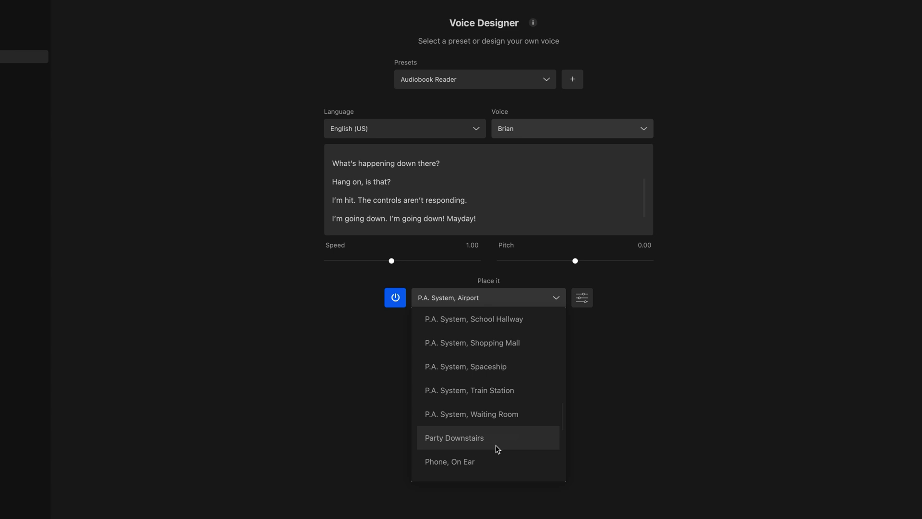
pyautogui.click(447, 438)
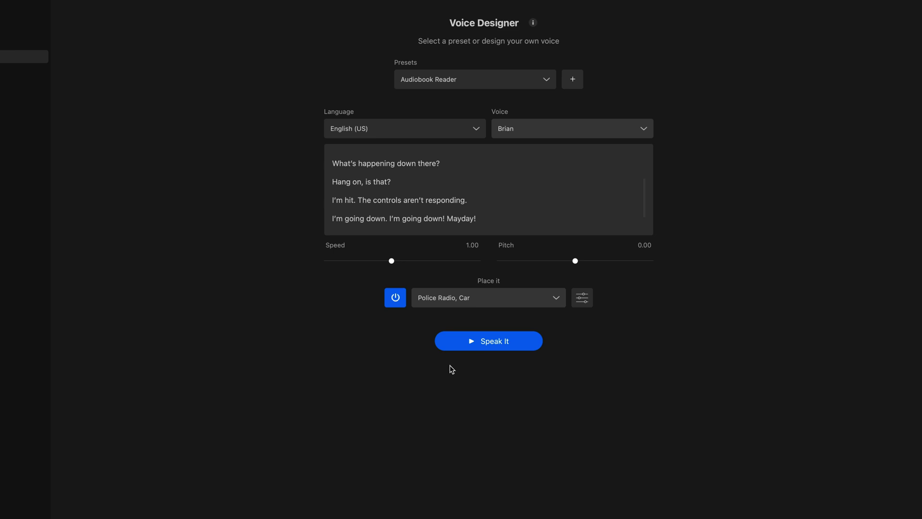
# - Raise the Police Radio, Car walkie-talkie Speaker amount to 66% and regenerate Brian's dialogue
pyautogui.click(584, 302)
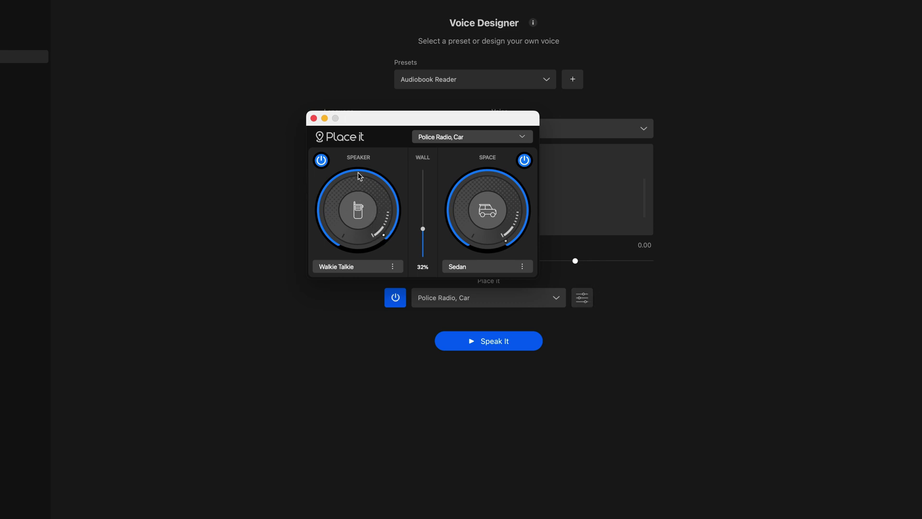
pyautogui.moveTo(358, 175); pyautogui.dragTo(350, 182)
pyautogui.moveTo(345, 244); pyautogui.dragTo(358, 156)
pyautogui.moveTo(345, 201); pyautogui.dragTo(344, 186)
pyautogui.moveTo(405, 120); pyautogui.dragTo(254, 411)
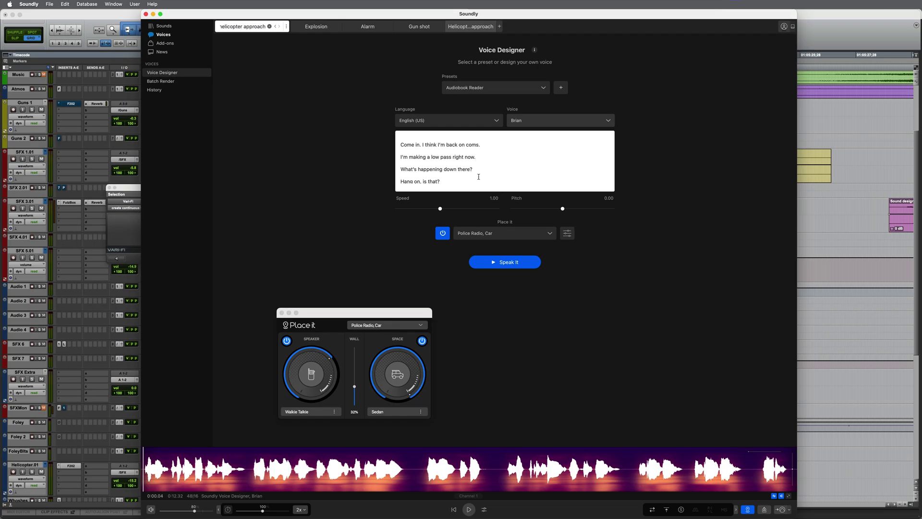
pyautogui.scroll(-3, 479, 177)
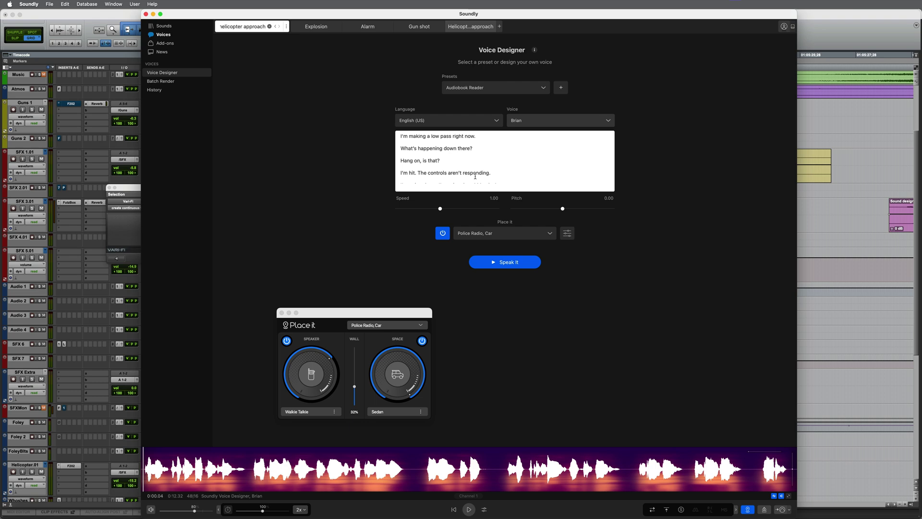
pyautogui.click(507, 265)
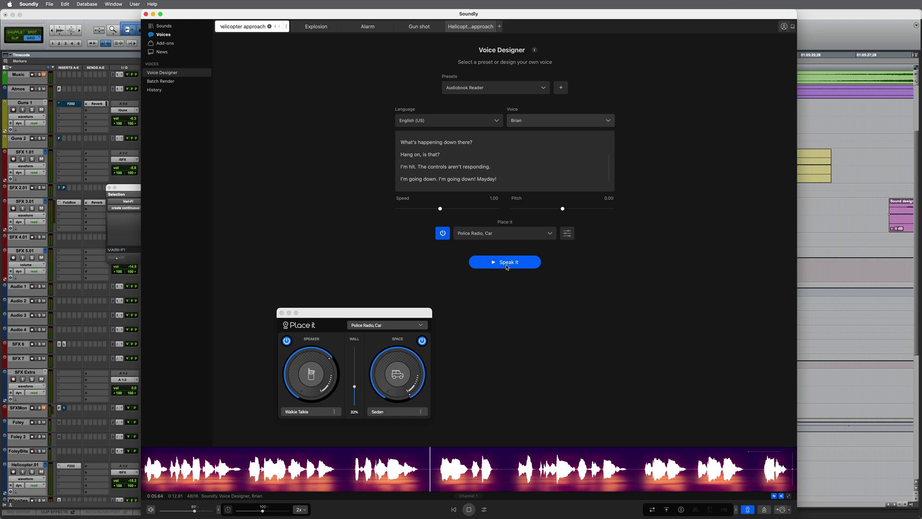
# - Add a new mono audio track below SFX 3.01 and name it DX
pyautogui.press('super+Tab')
pyautogui.click(30, 202)
pyautogui.press('super+shift+n')
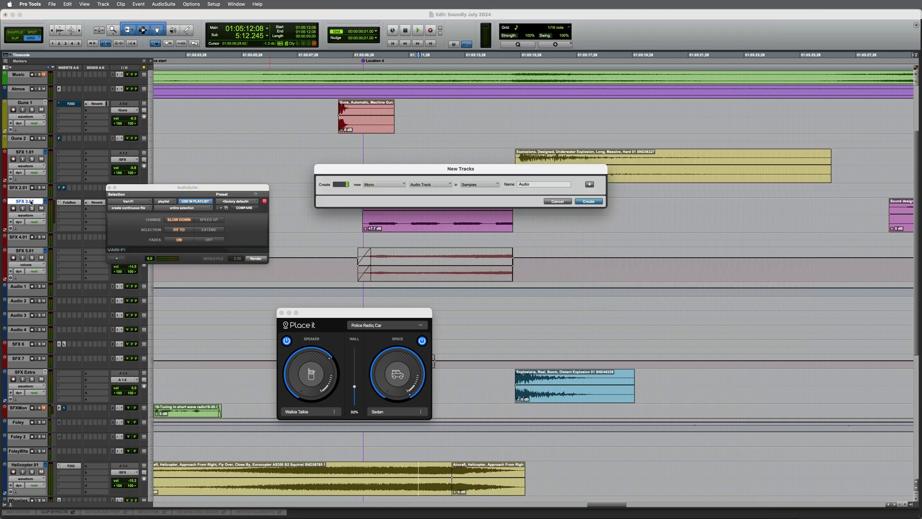
pyautogui.press('Return')
pyautogui.click(110, 187)
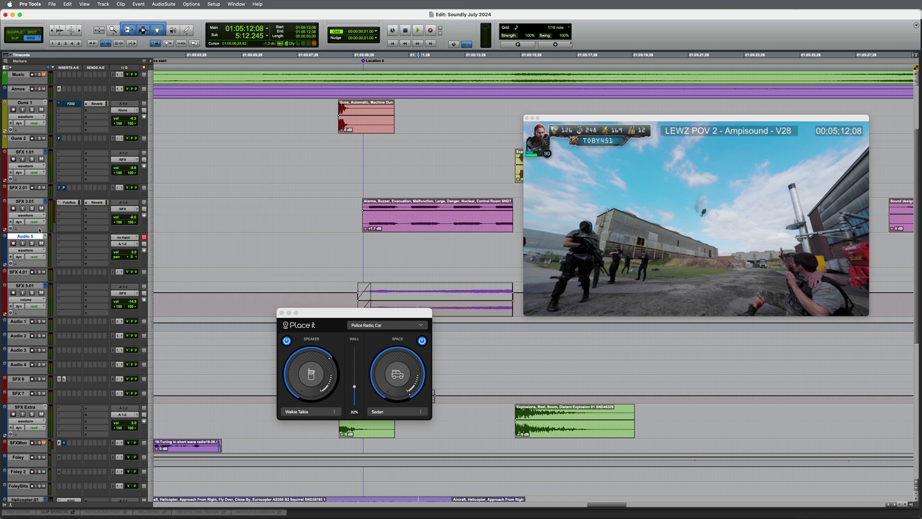
pyautogui.doubleClick(30, 236)
pyautogui.write('Ra')
pyautogui.press('Escape')
# - Render the Soundly Voice Designer dialogue onto the DX track in Pro Tools
pyautogui.hscroll(5, 255, 267)
pyautogui.scroll(2, 255, 267)
pyautogui.hscroll(-4, 255, 267)
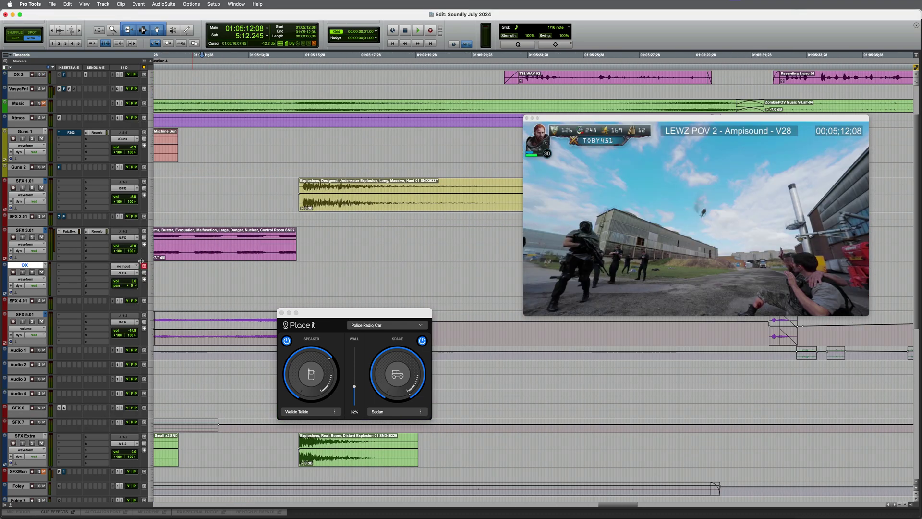
pyautogui.click(255, 267)
pyautogui.press('super+Tab')
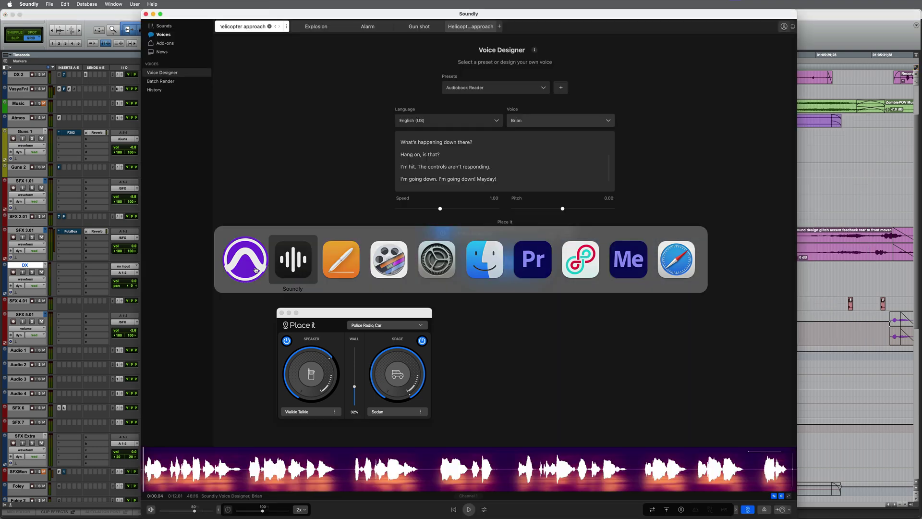
pyautogui.click(779, 513)
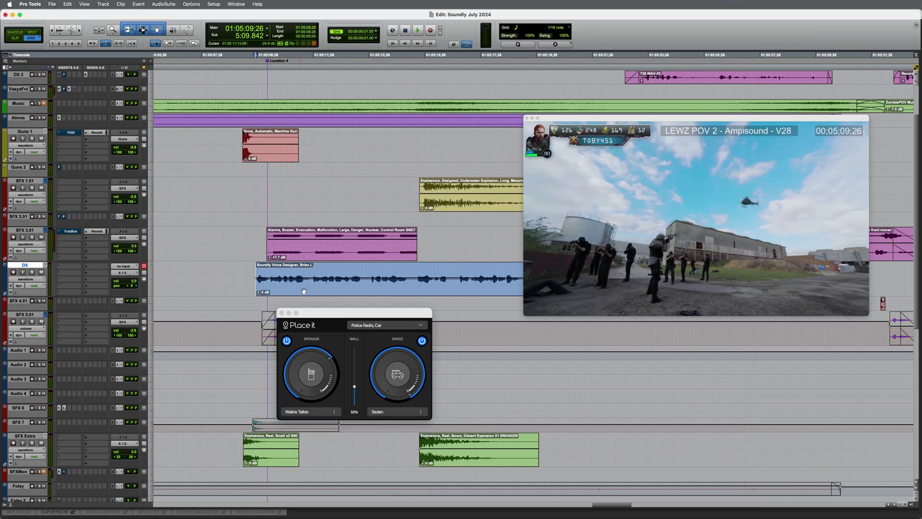
# - Slide the 'Soundly Voice Designer, Brian' clip earlier to sync with the video
pyautogui.moveTo(304, 291); pyautogui.dragTo(276, 291)
pyautogui.press('super+bracketleft')
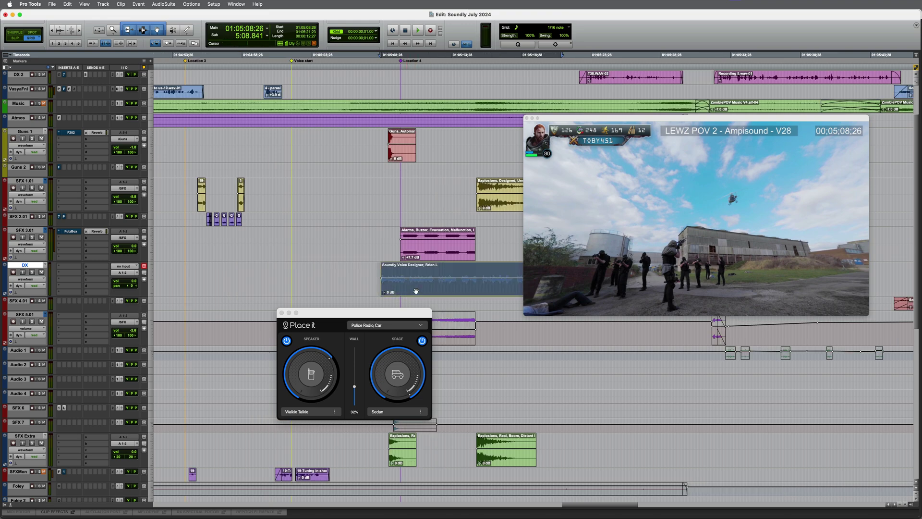
pyautogui.moveTo(415, 291); pyautogui.dragTo(397, 291)
pyautogui.moveTo(556, 240); pyautogui.dragTo(554, 168)
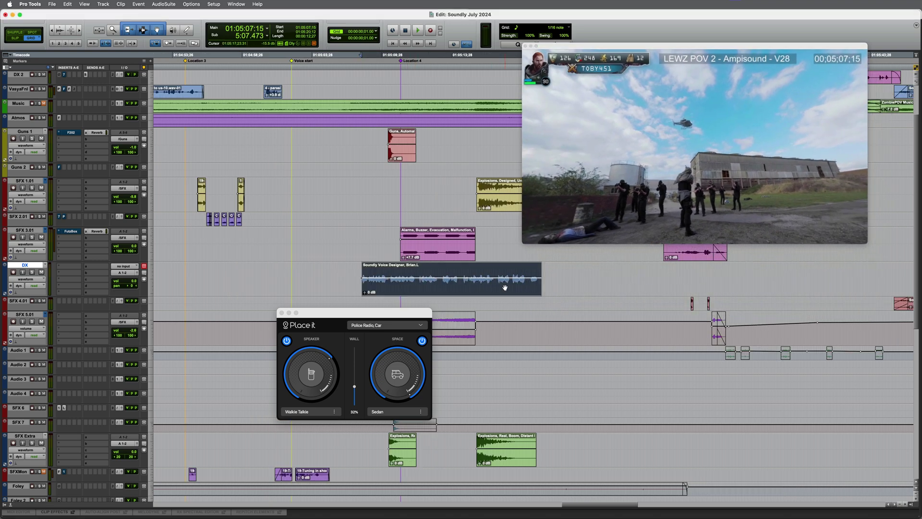
pyautogui.moveTo(500, 291); pyautogui.dragTo(432, 289)
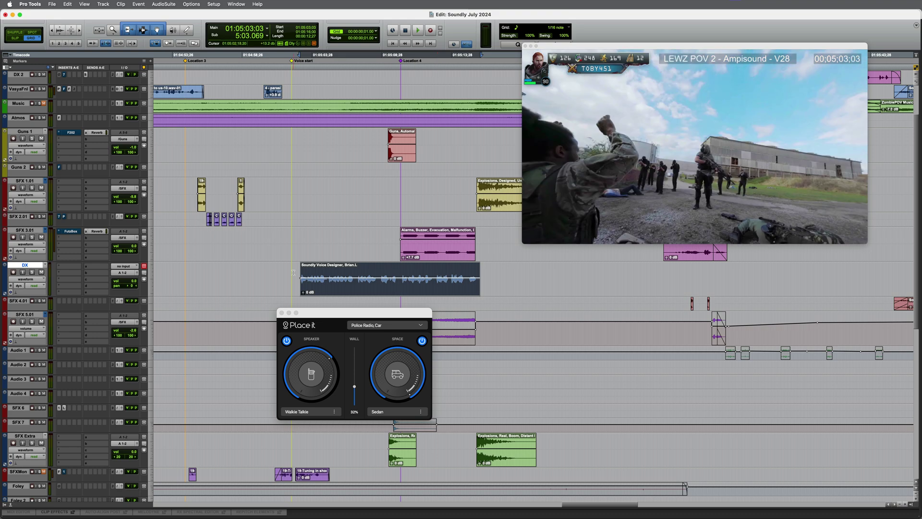
# - Play back the synced DX dialogue against the video, then stop
pyautogui.click(294, 272)
pyautogui.press('space')
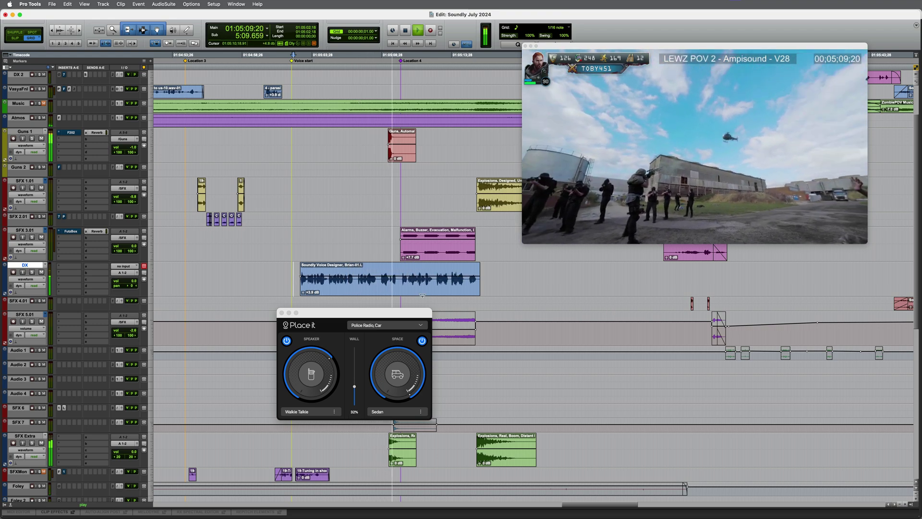
pyautogui.press('space')
pyautogui.scroll(-5, 457, 400)
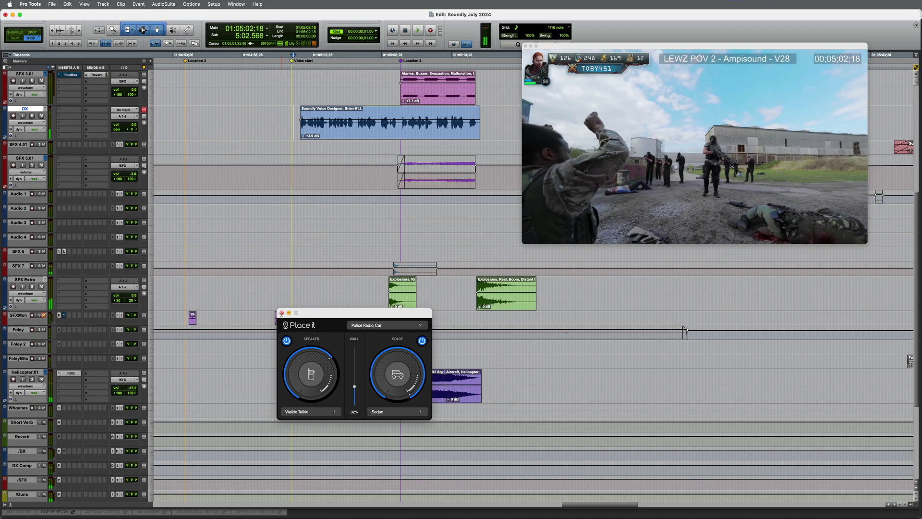
# - Close the Place it window and lower the gain on both Helicopter clips
pyautogui.click(282, 312)
pyautogui.click(427, 397)
pyautogui.keyDown('shift'); pyautogui.click(461, 393); pyautogui.keyUp('shift')
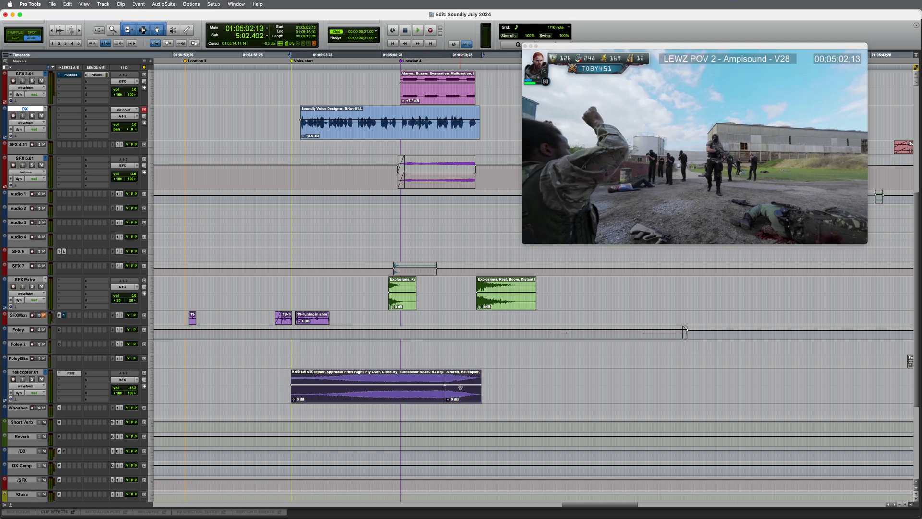
pyautogui.moveTo(458, 385); pyautogui.dragTo(458, 390)
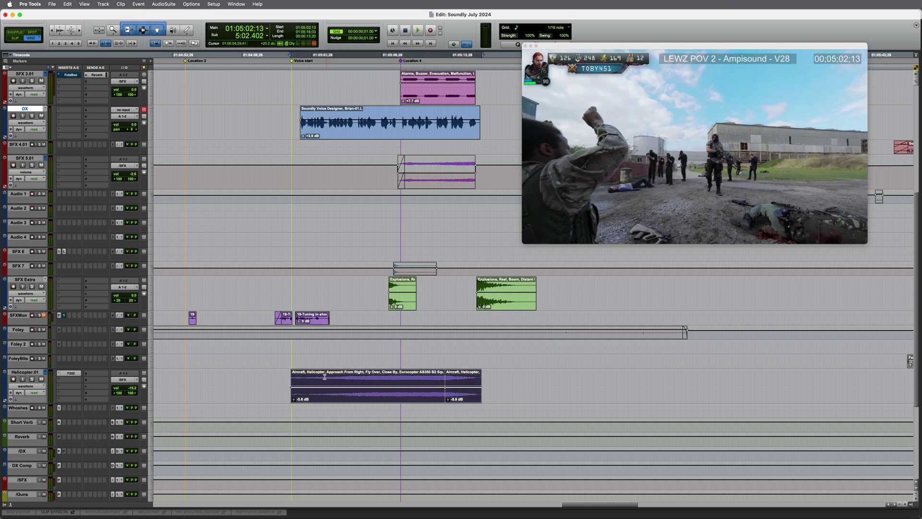
# - Review the mix from near Voice start on DX, then return to Soundly's Voice Designer
pyautogui.click(290, 106)
pyautogui.press('space')
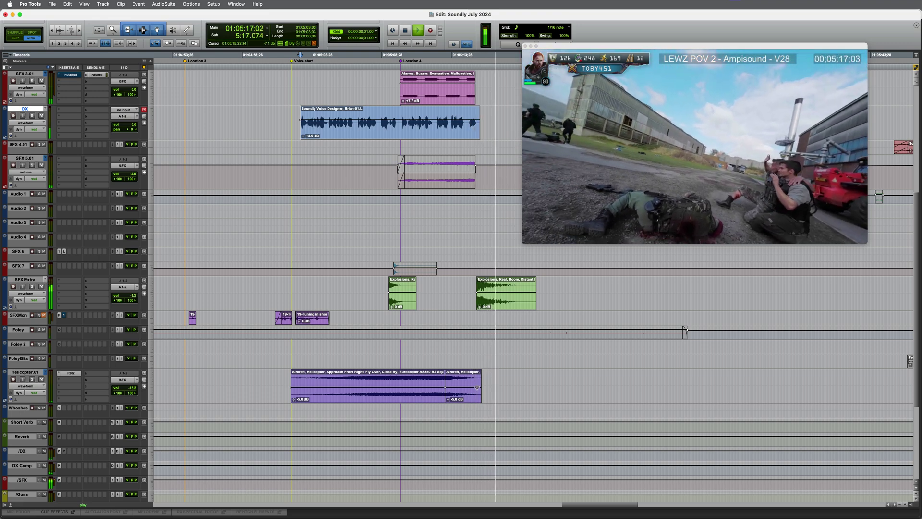
pyautogui.press('super+Tab')
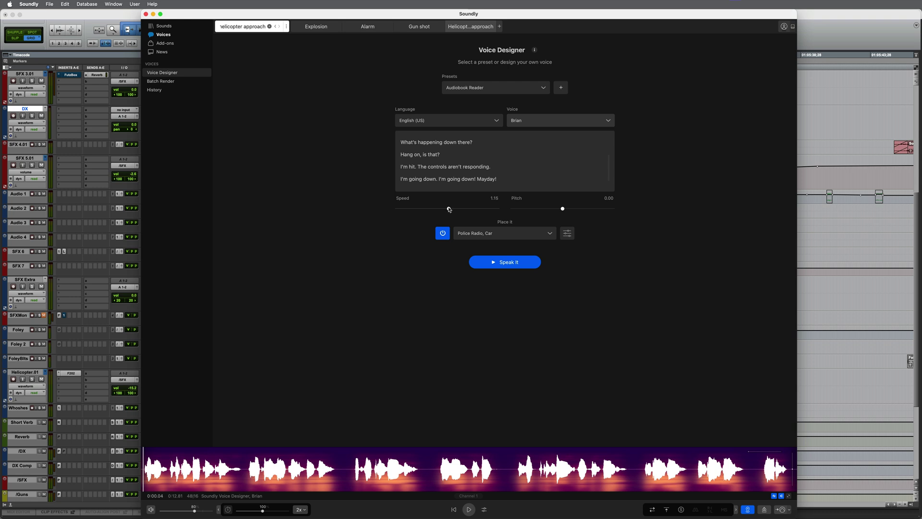
# - Re-render the police-radio dialogue at speed 1.15 and replace the selected DX voice clip with it
pyautogui.click(513, 268)
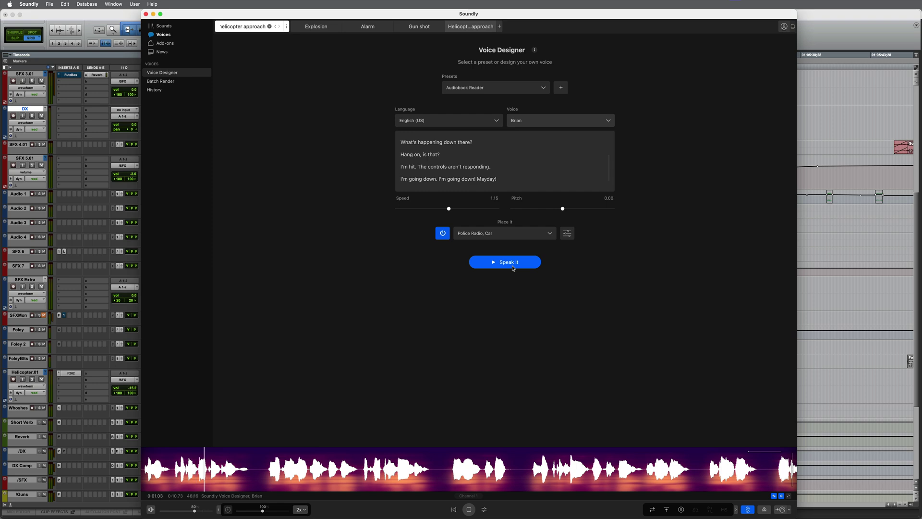
pyautogui.press('space')
pyautogui.press('super+Tab')
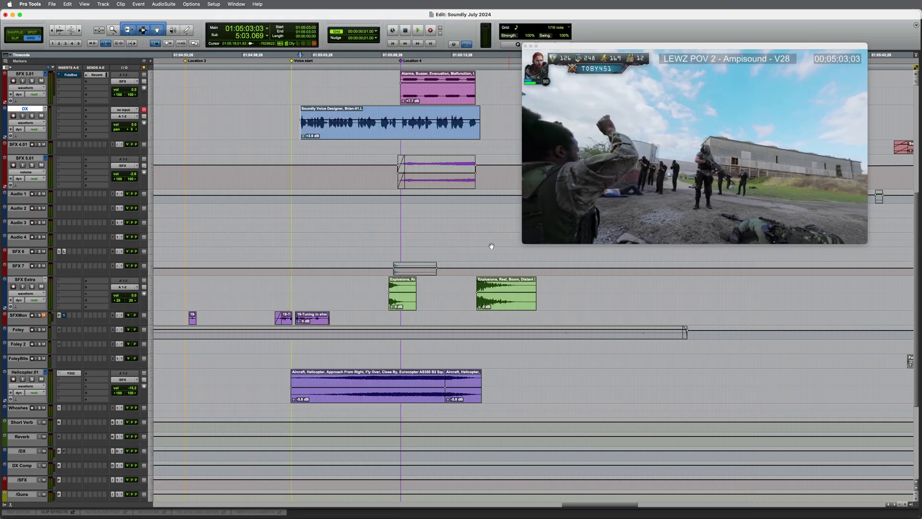
pyautogui.click(338, 133)
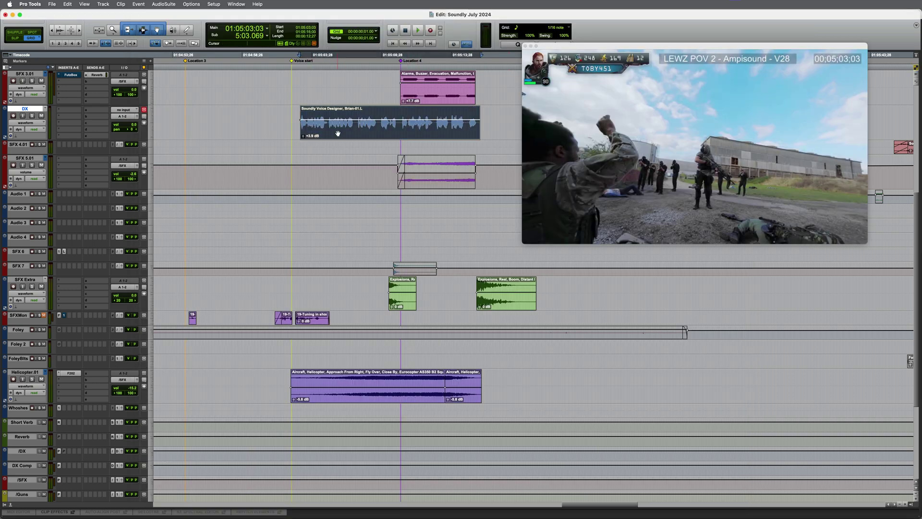
pyautogui.press('super+Tab')
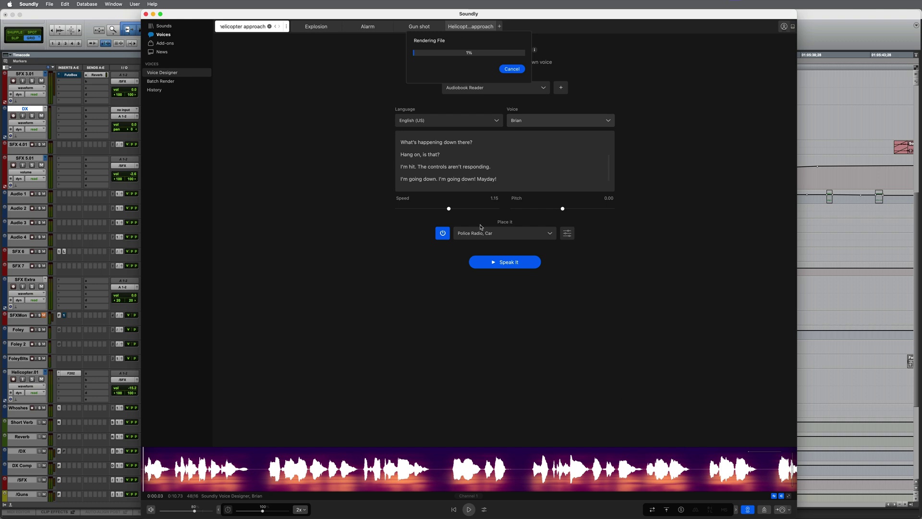
pyautogui.press('super+Tab')
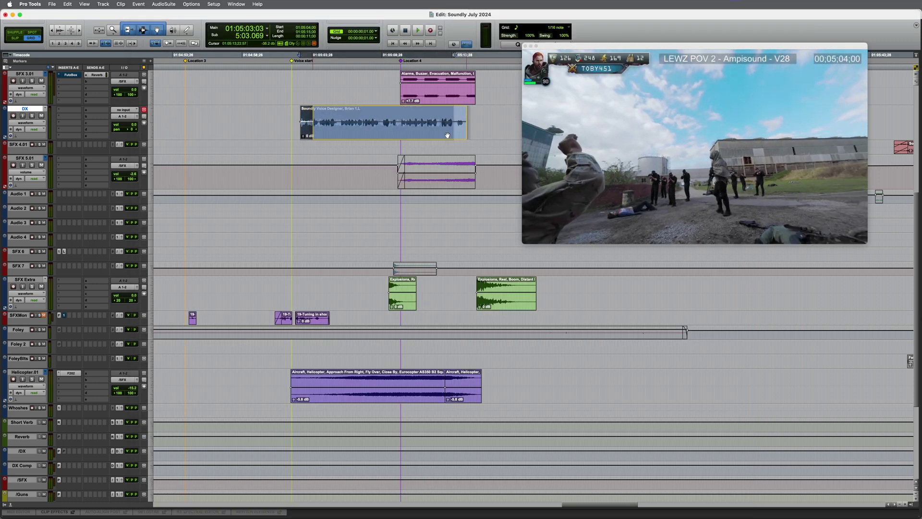
# - Nudge the new DX voice clip slightly later and play the scene from the DX track
pyautogui.moveTo(439, 136); pyautogui.dragTo(452, 137)
pyautogui.click(296, 118)
pyautogui.press('space')
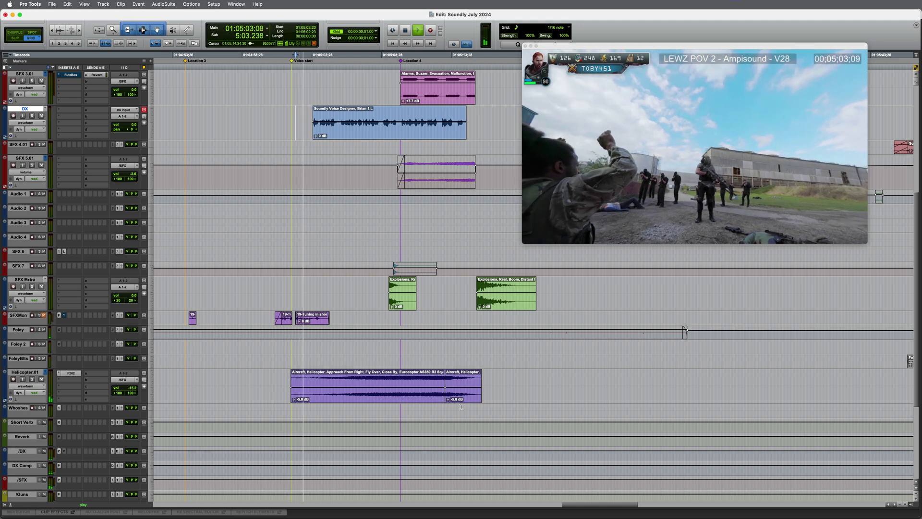
# - Set the helicopter clip gain to -4.8 dB and boost the dialogue clip to +3.9 dB
pyautogui.moveTo(461, 388); pyautogui.dragTo(460, 386)
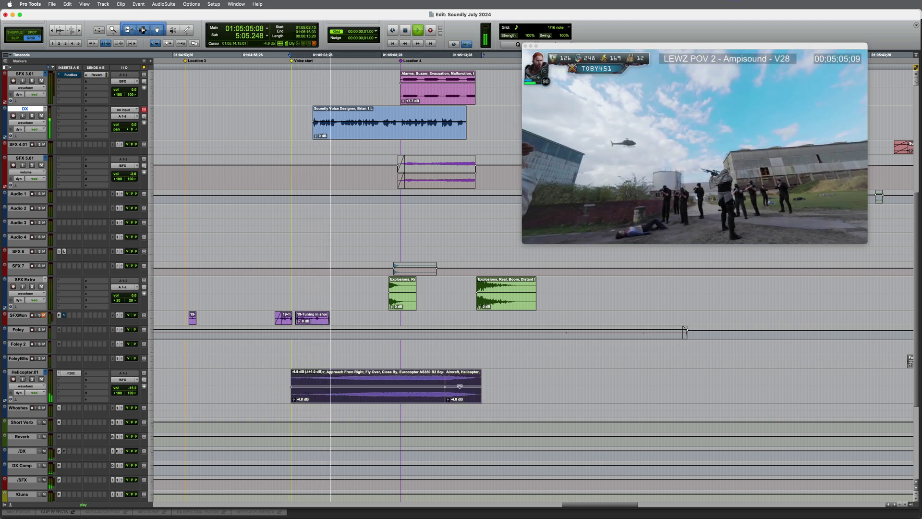
pyautogui.scroll(1, 508, 440)
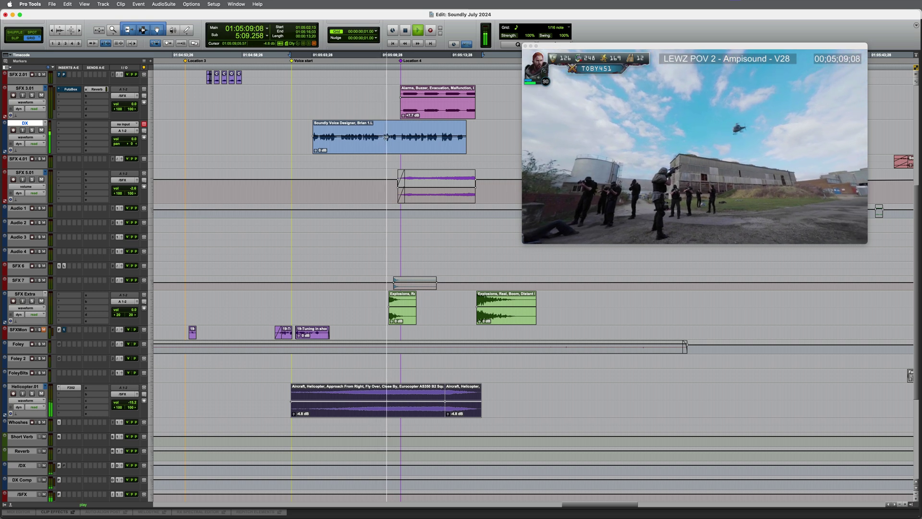
pyautogui.moveTo(390, 137); pyautogui.dragTo(391, 133)
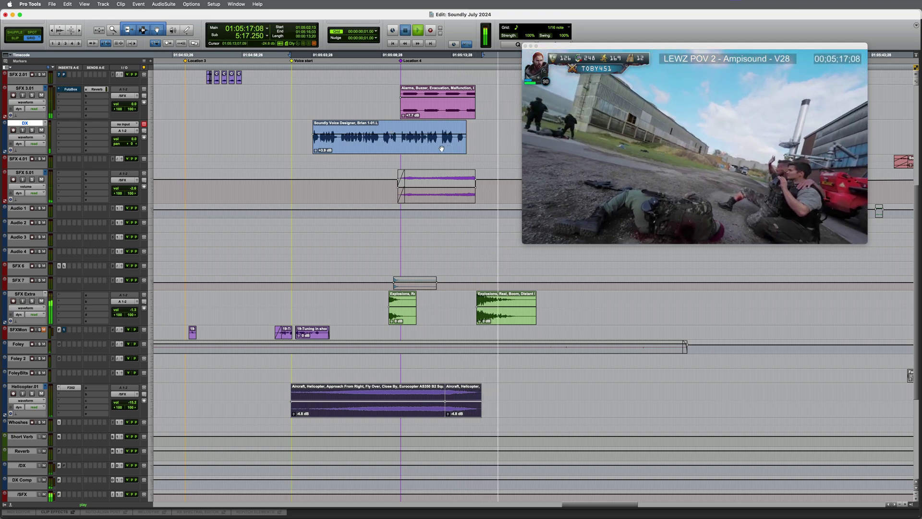
pyautogui.press('space')
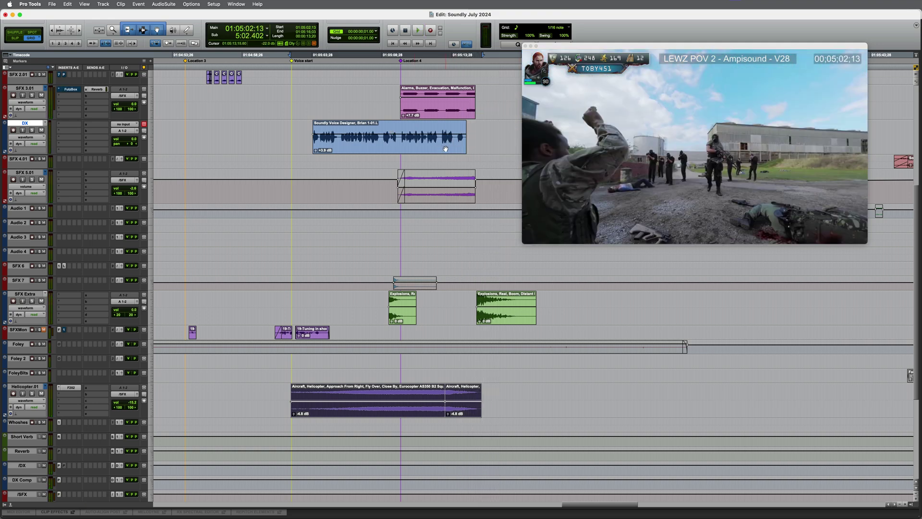
# - Solo the DX track and play the dialogue to locate the pause before its last line
pyautogui.moveTo(446, 149); pyautogui.dragTo(450, 149)
pyautogui.scroll(5, 431, 152)
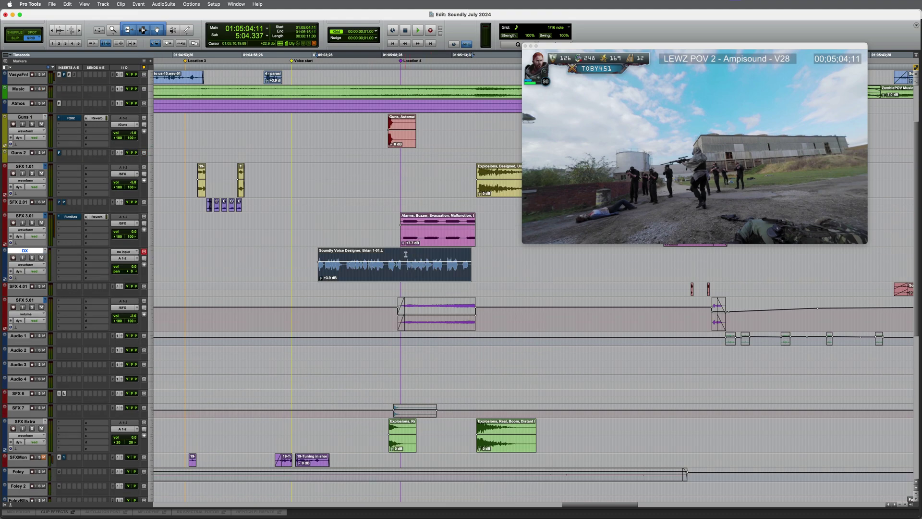
pyautogui.click(406, 254)
pyautogui.hotkey('shift', 's')
pyautogui.press('space')
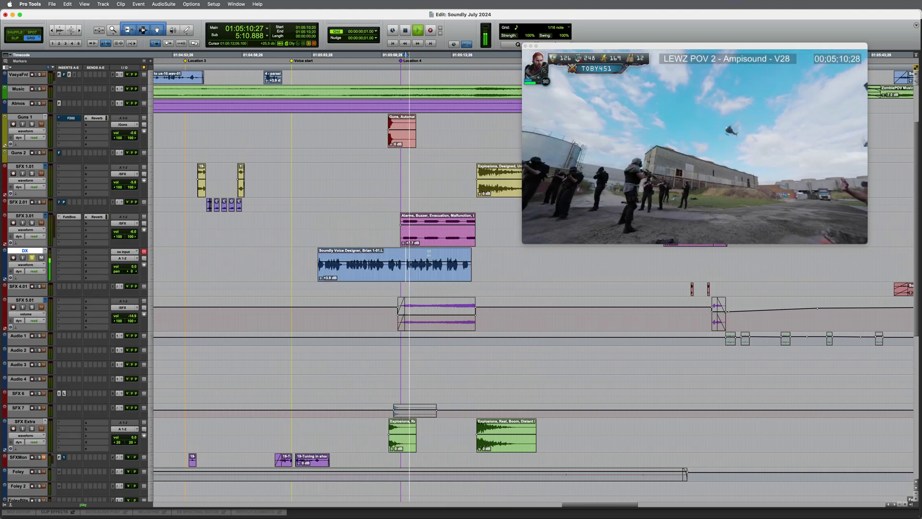
pyautogui.press('super+bracketright')
pyautogui.press('super+bracketright')
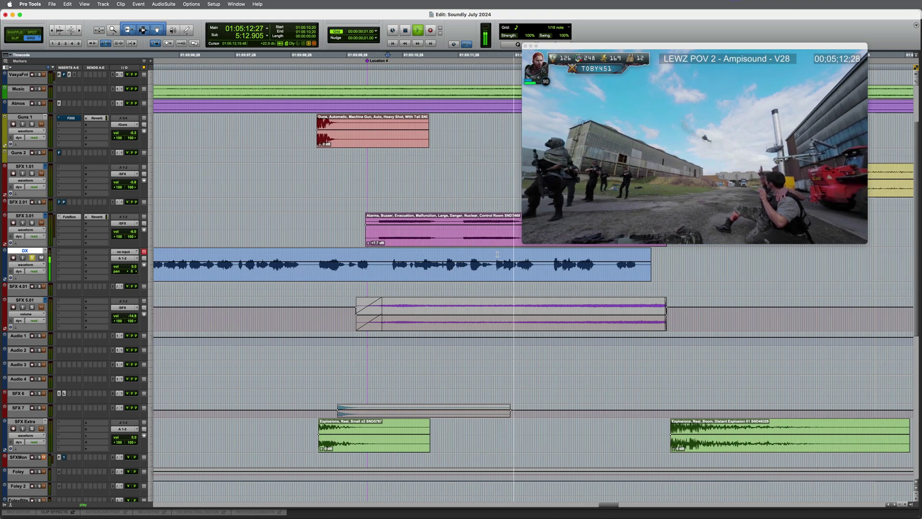
pyautogui.press('space')
# - Split the dialogue clip there and move the first part earlier, leaving a short gap
pyautogui.press('super+e')
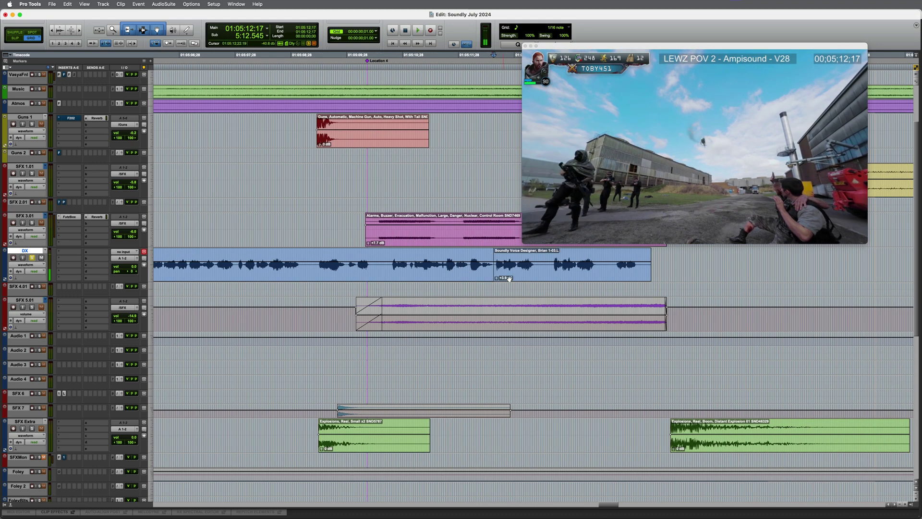
pyautogui.moveTo(452, 277); pyautogui.dragTo(431, 276)
pyautogui.press('super+bracketleft')
pyautogui.press('super+bracketleft')
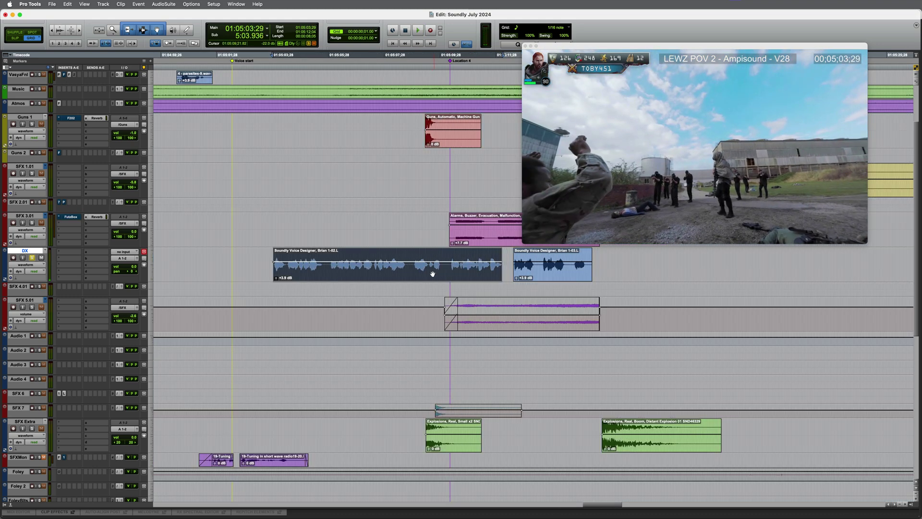
pyautogui.click(392, 257)
pyautogui.hscroll(5, 630, 386)
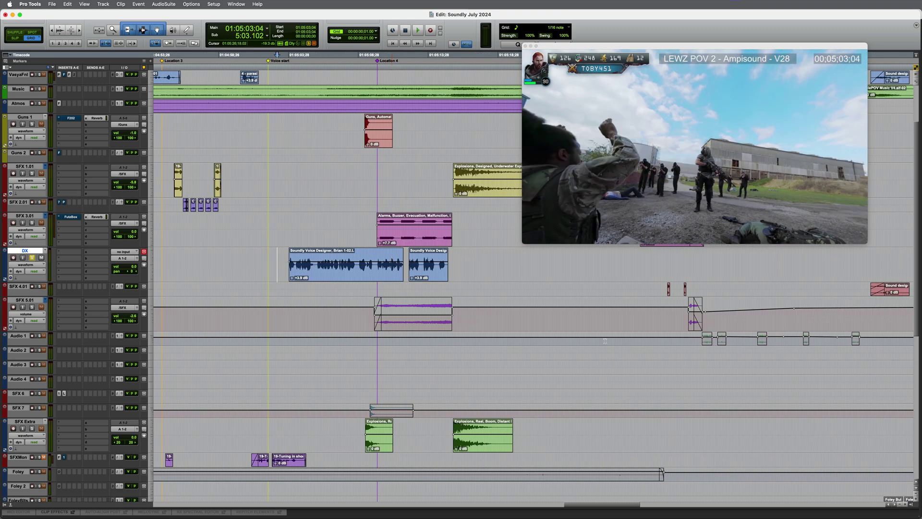
pyautogui.press('space')
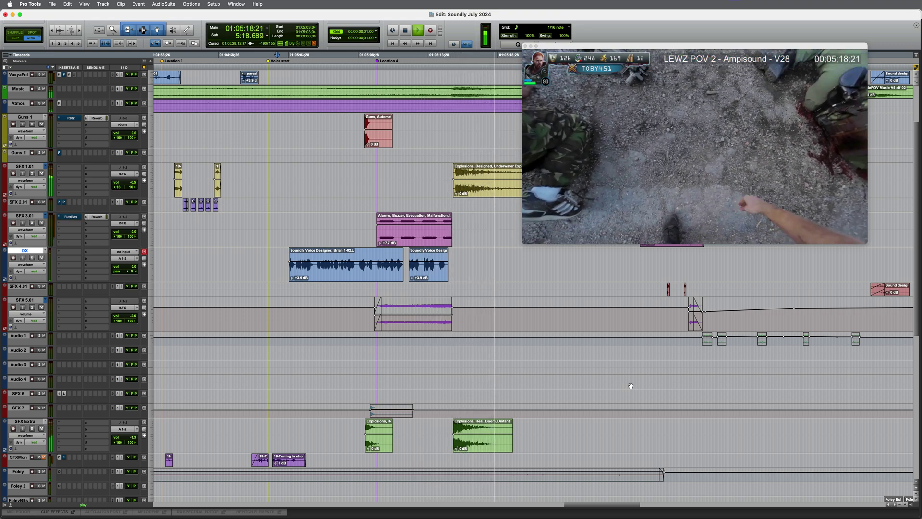
# - Stop playback and look over the Helicopter and Gun shot search results in Soundly
pyautogui.press('space')
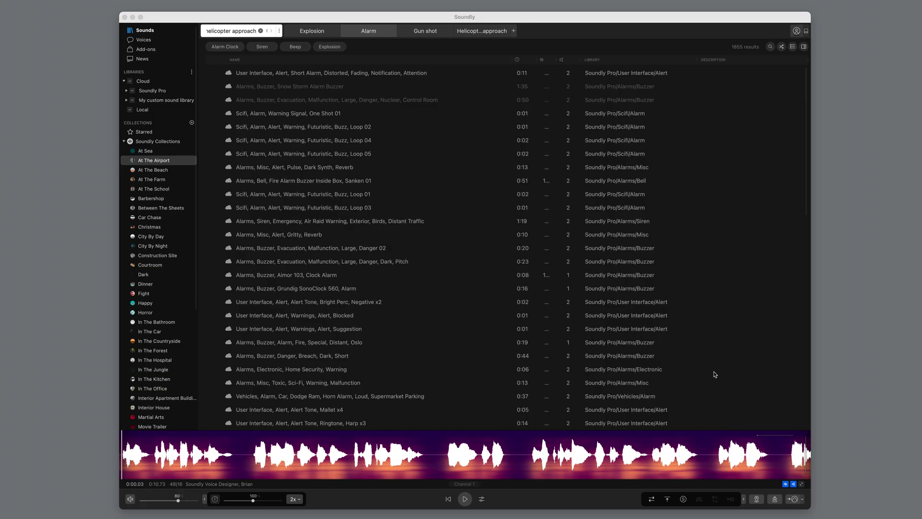
pyautogui.scroll(-6, 405, 231)
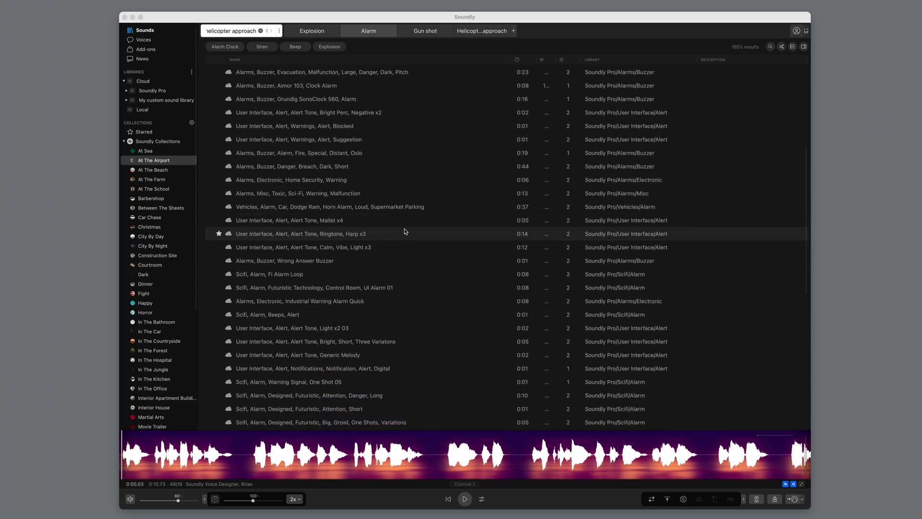
pyautogui.click(473, 31)
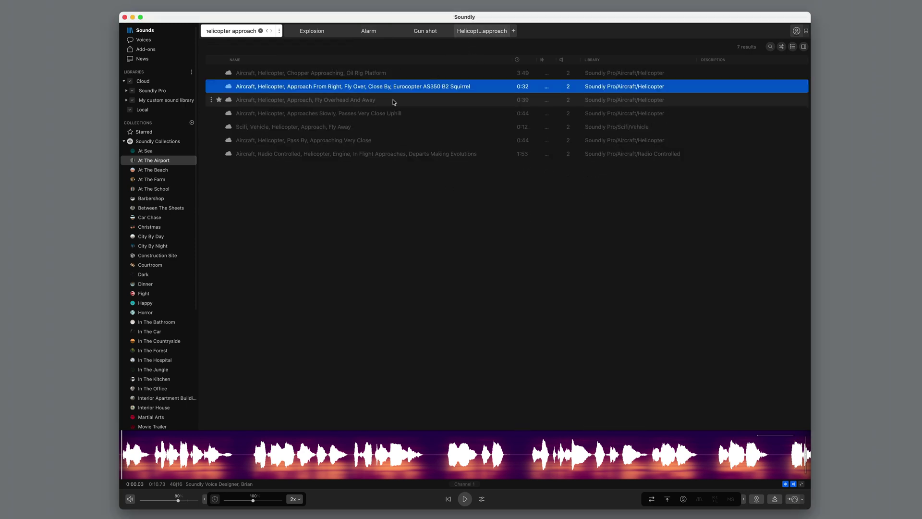
pyautogui.click(425, 30)
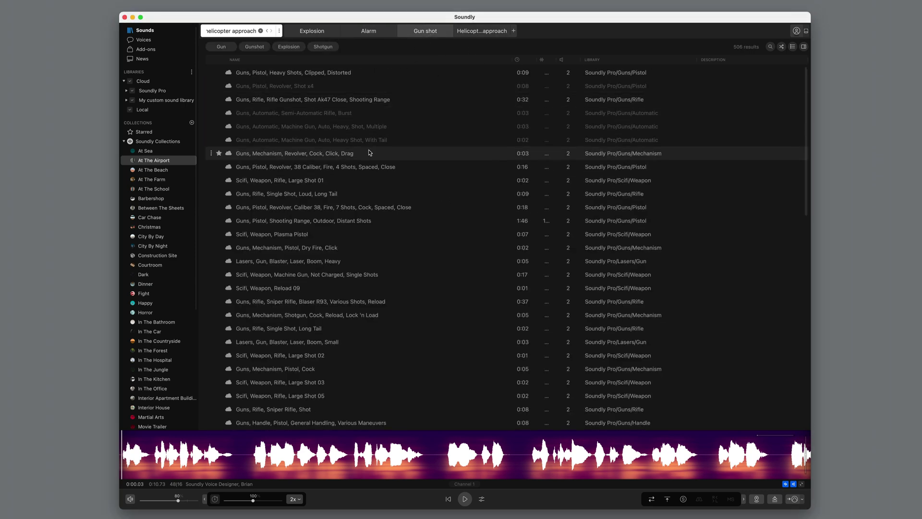
# - Open the Voices Place it settings and turn down the Walkie Talkie speaker amount
pyautogui.click(143, 40)
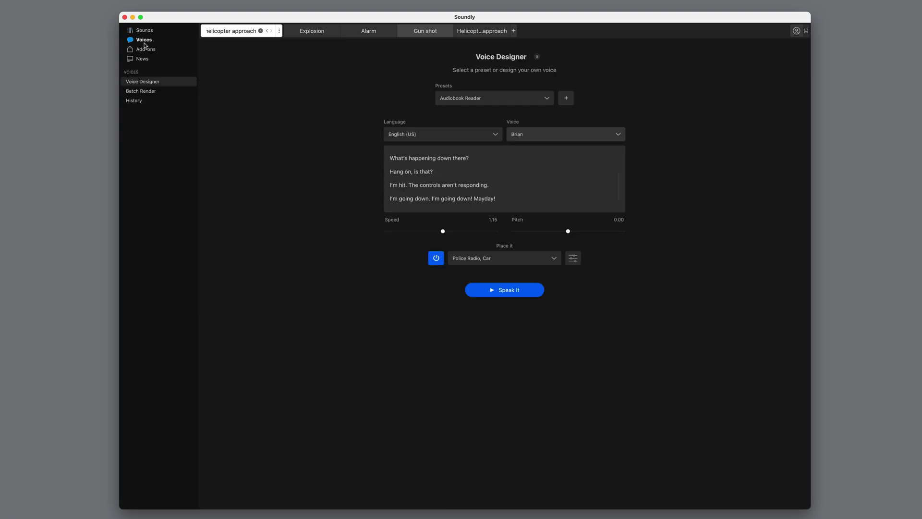
pyautogui.click(573, 258)
pyautogui.moveTo(299, 370); pyautogui.dragTo(274, 403)
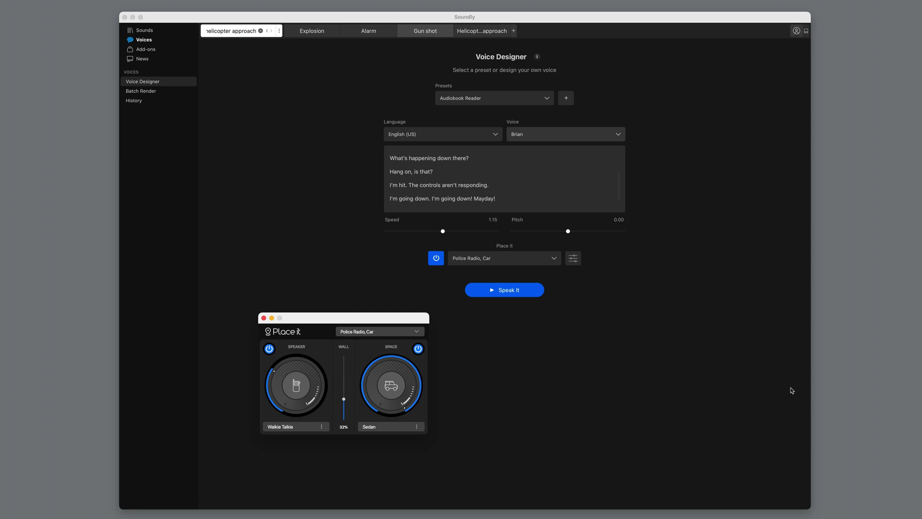